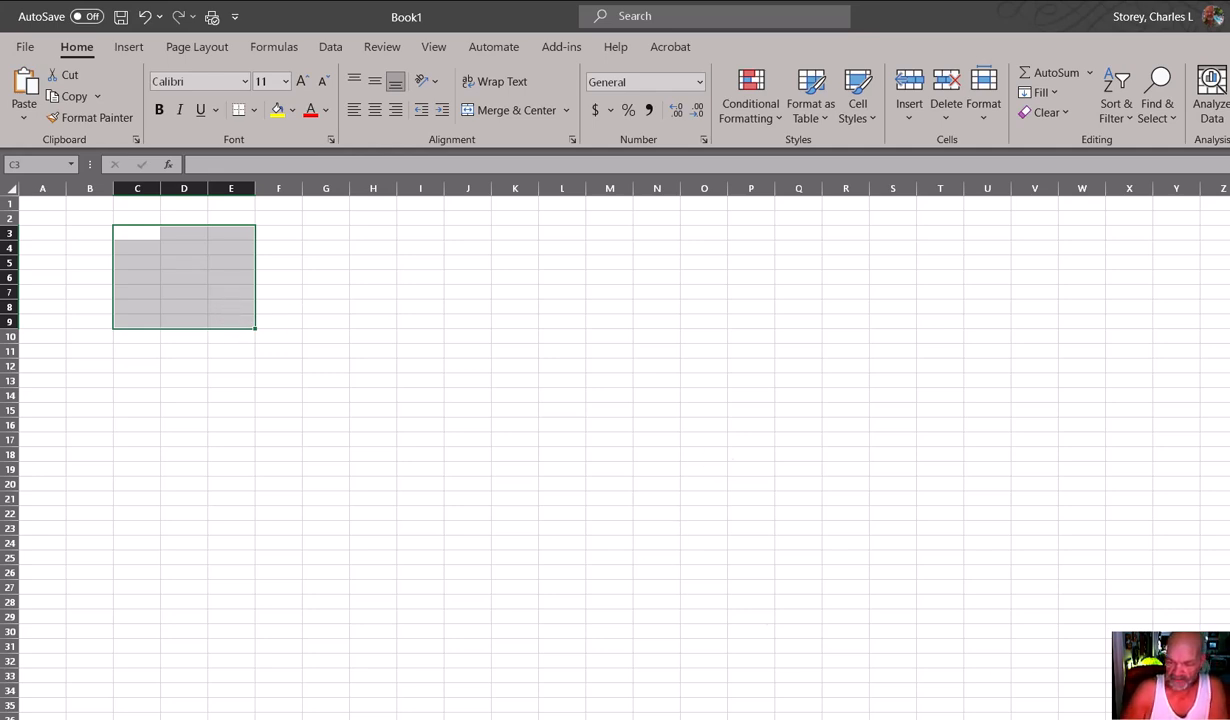
Shrink the workbook from full screen to a smaller window and zoom the sheet in to 210%.
scroll(615, 450, "up", 2)
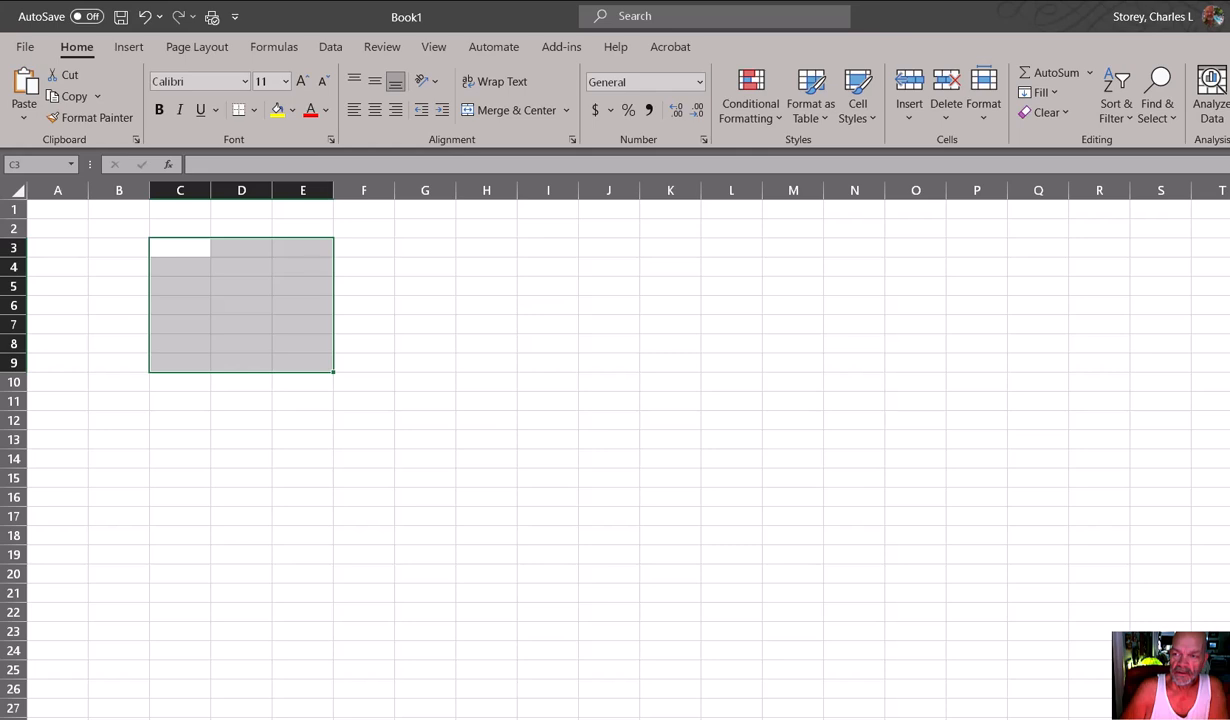
left_click(1229, 16)
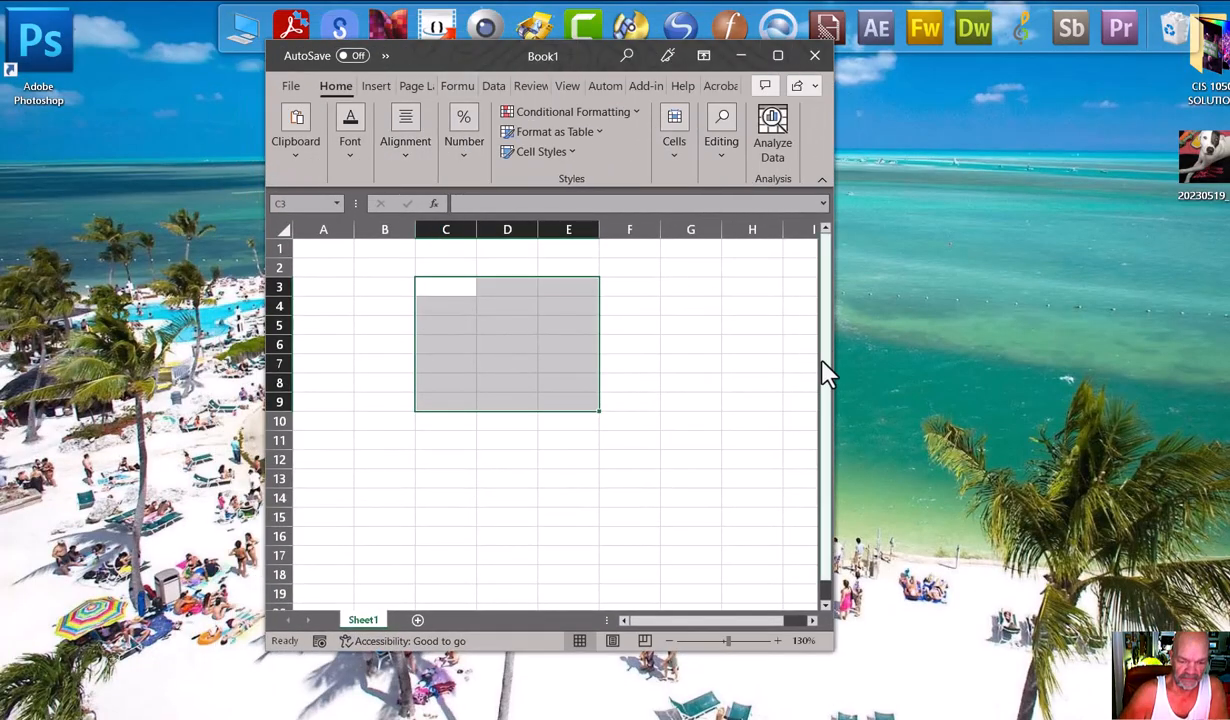
left_click(780, 641)
left_click(780, 641)
left_click(780, 641)
left_click(780, 641)
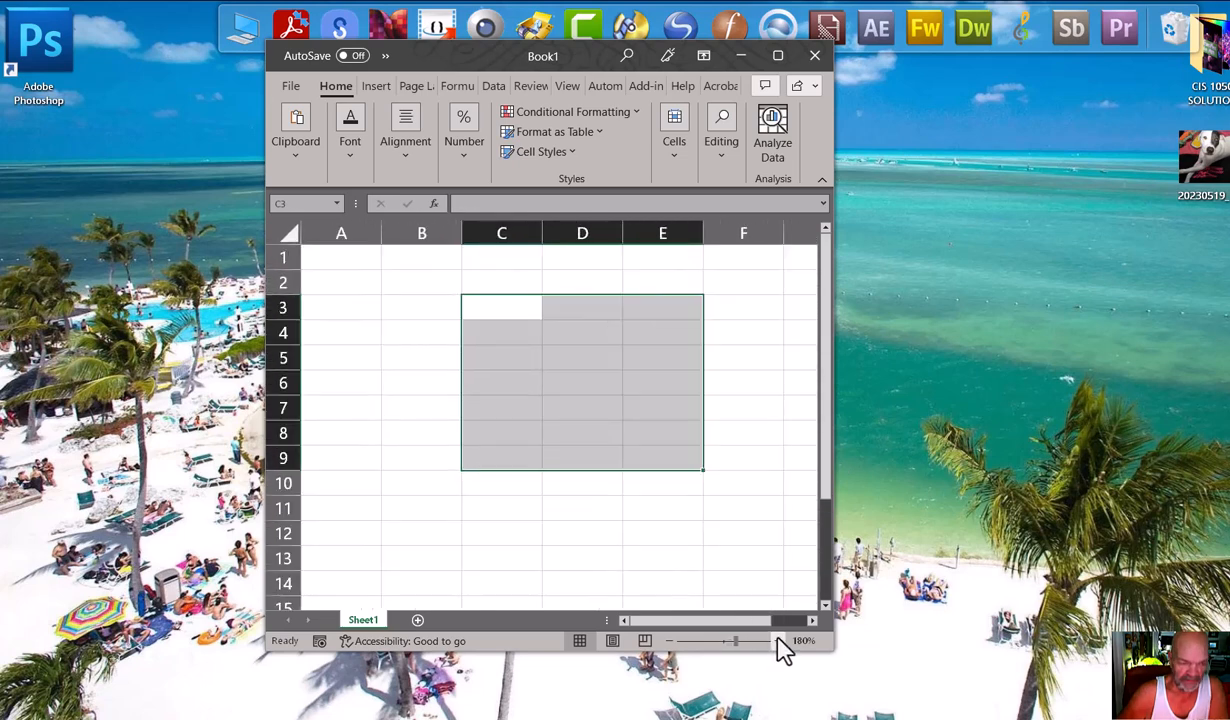
left_click(780, 641)
left_click(780, 641)
left_click(780, 641)
left_click(779, 641)
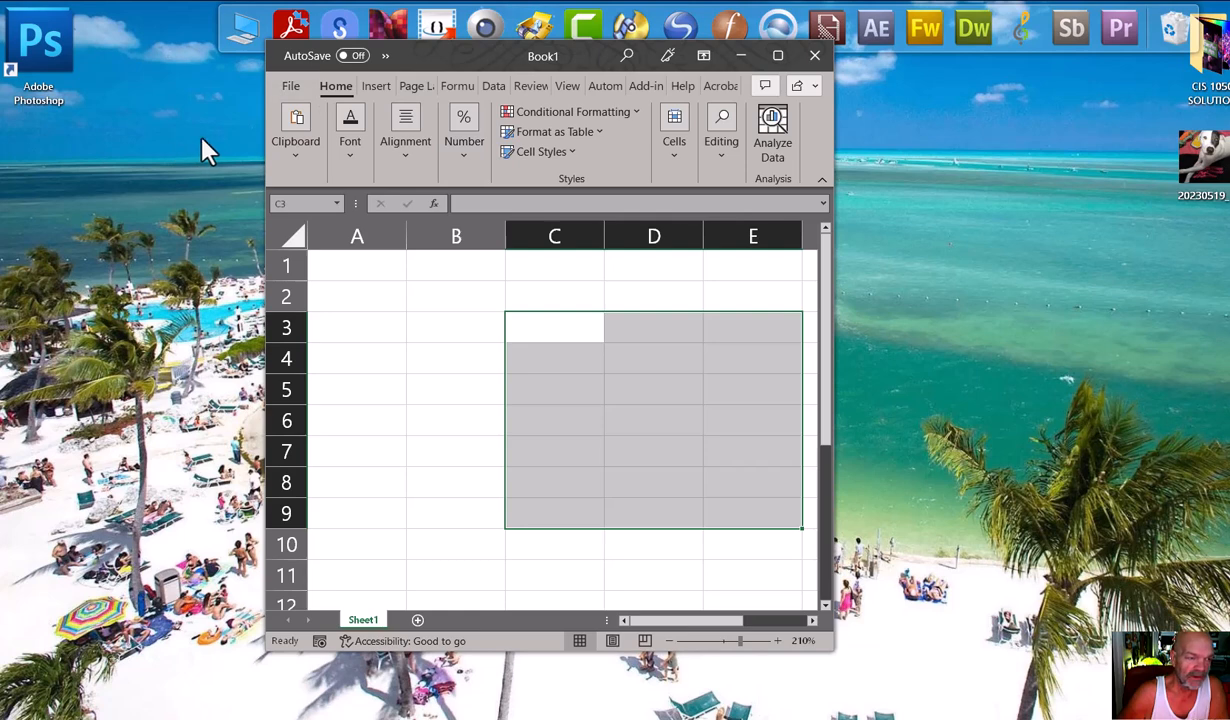
Enlarge the workbook window in width and height, and zoom the sheet in to 240%.
left_click_drag(255, 151, 19, 168)
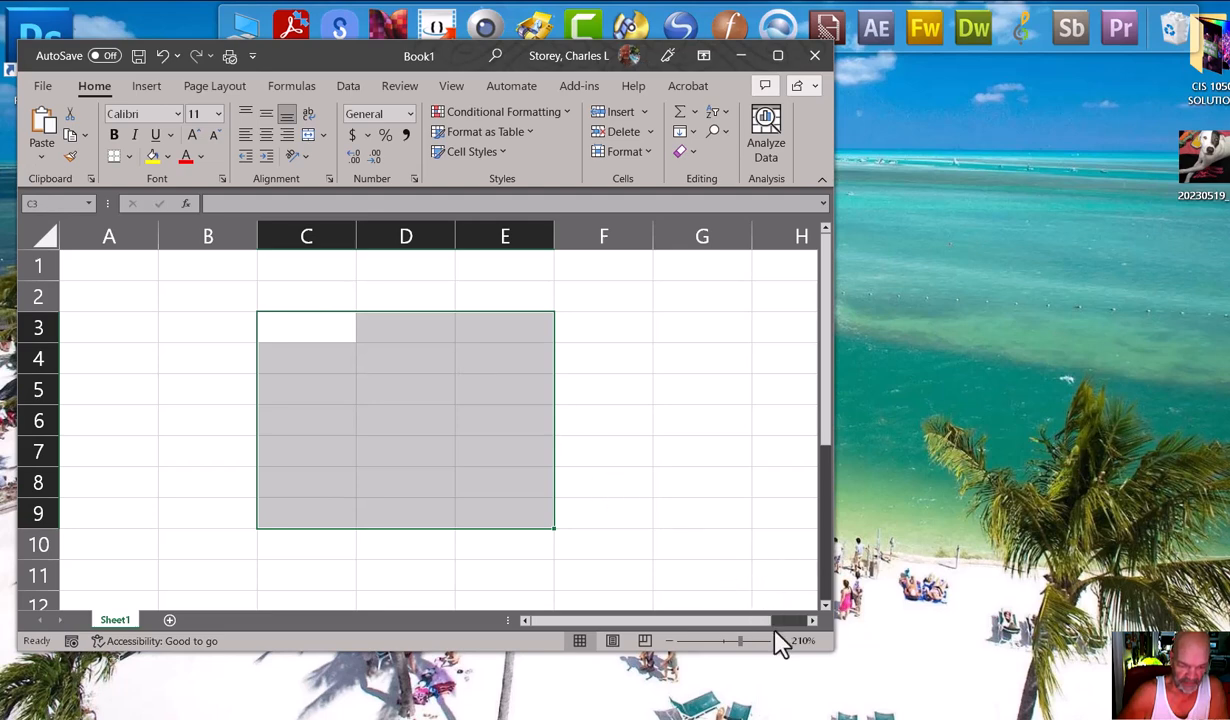
left_click_drag(772, 652, 774, 705)
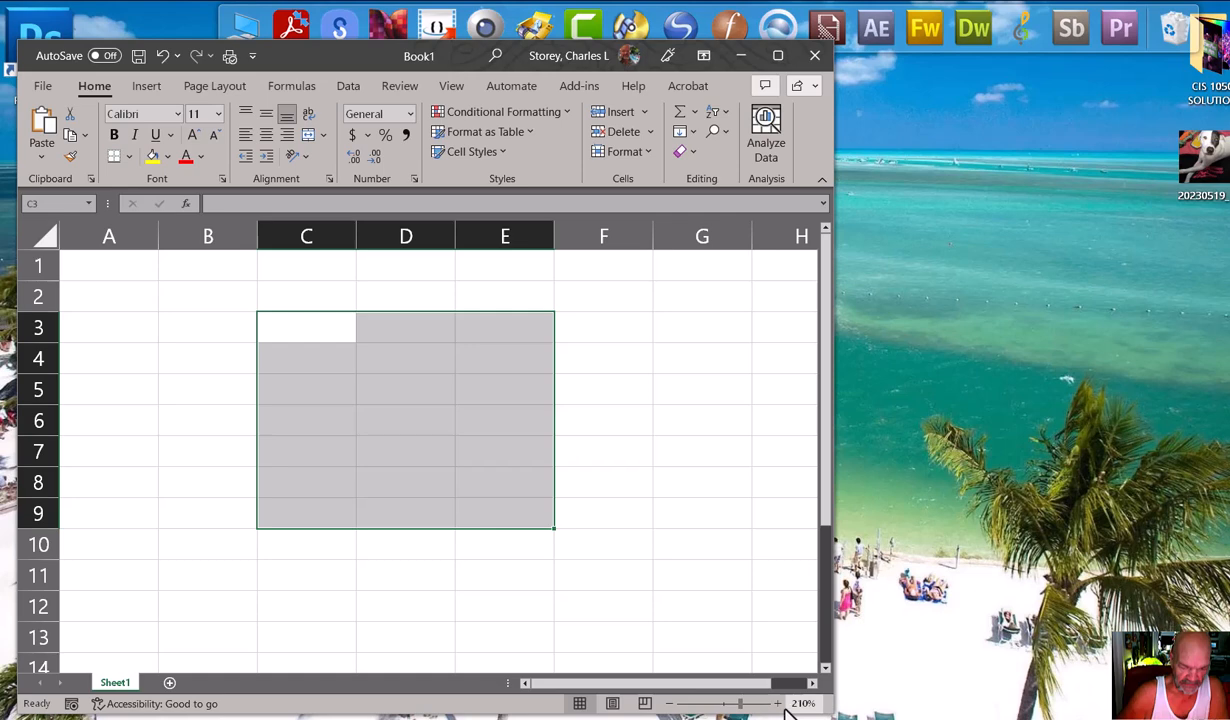
left_click(779, 704)
left_click(779, 704)
left_click(779, 704)
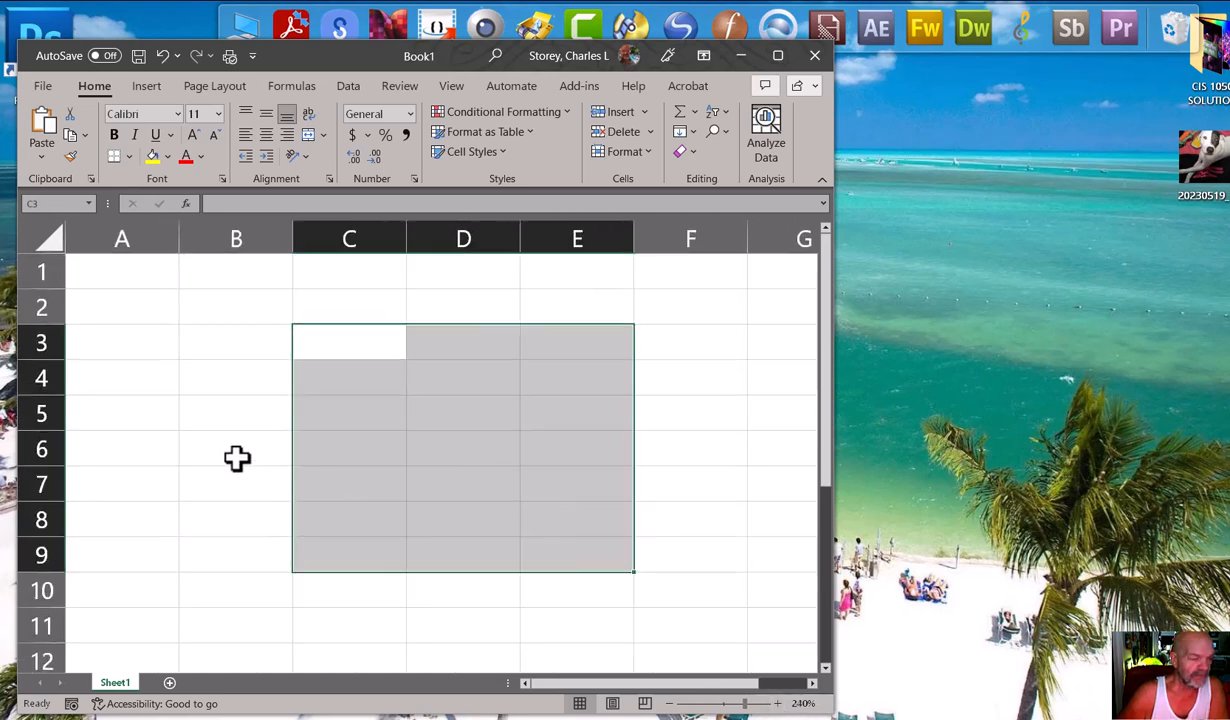
Enter the numbers 5, 7 and 2 in cells A2, B2 and C2.
left_click(148, 316)
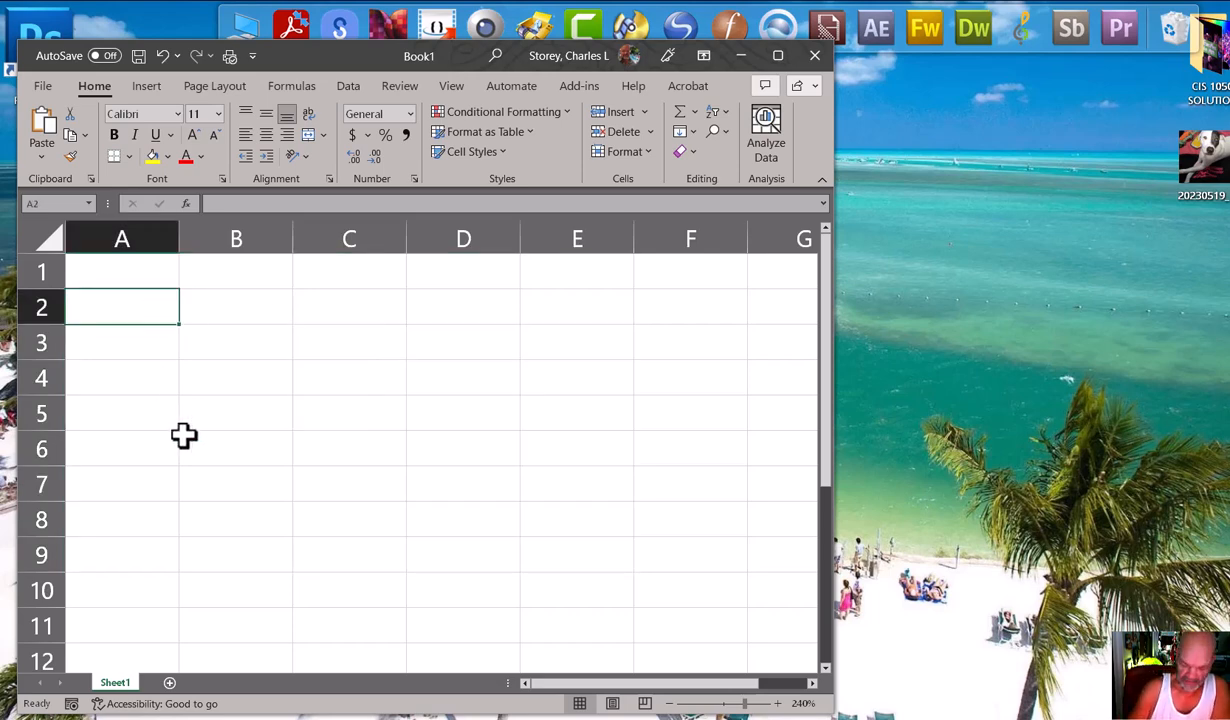
type("5")
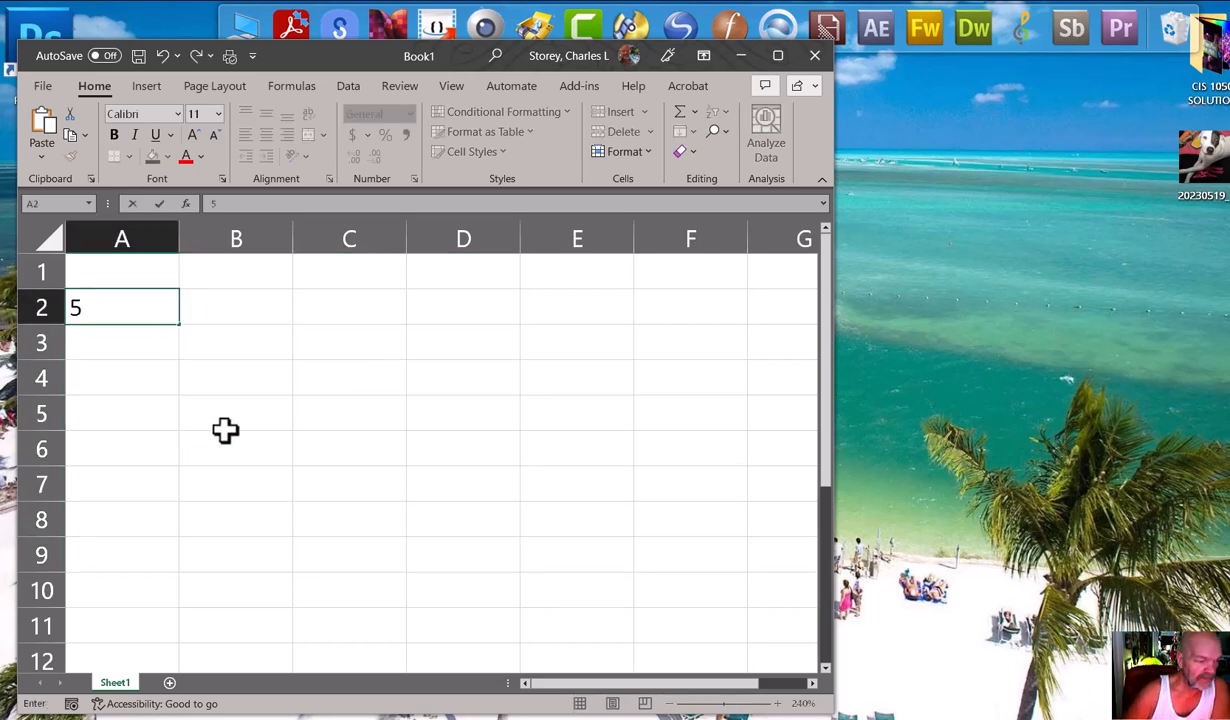
left_click(221, 317)
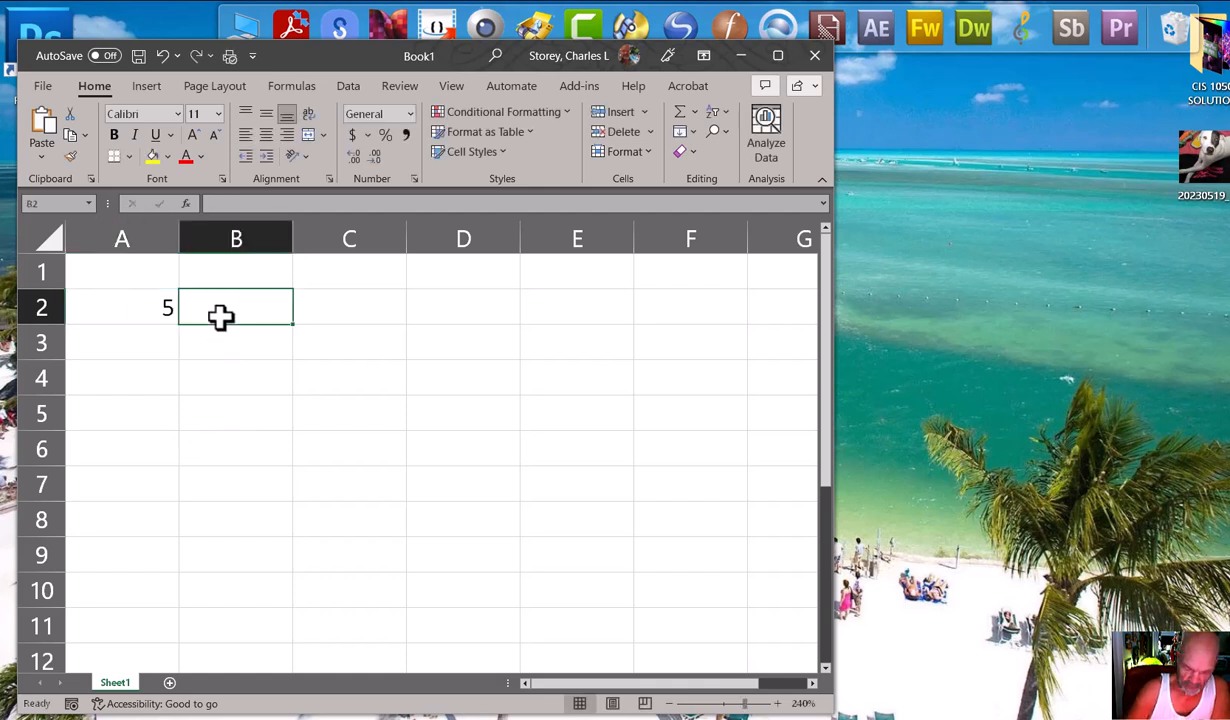
type("7")
left_click(307, 313)
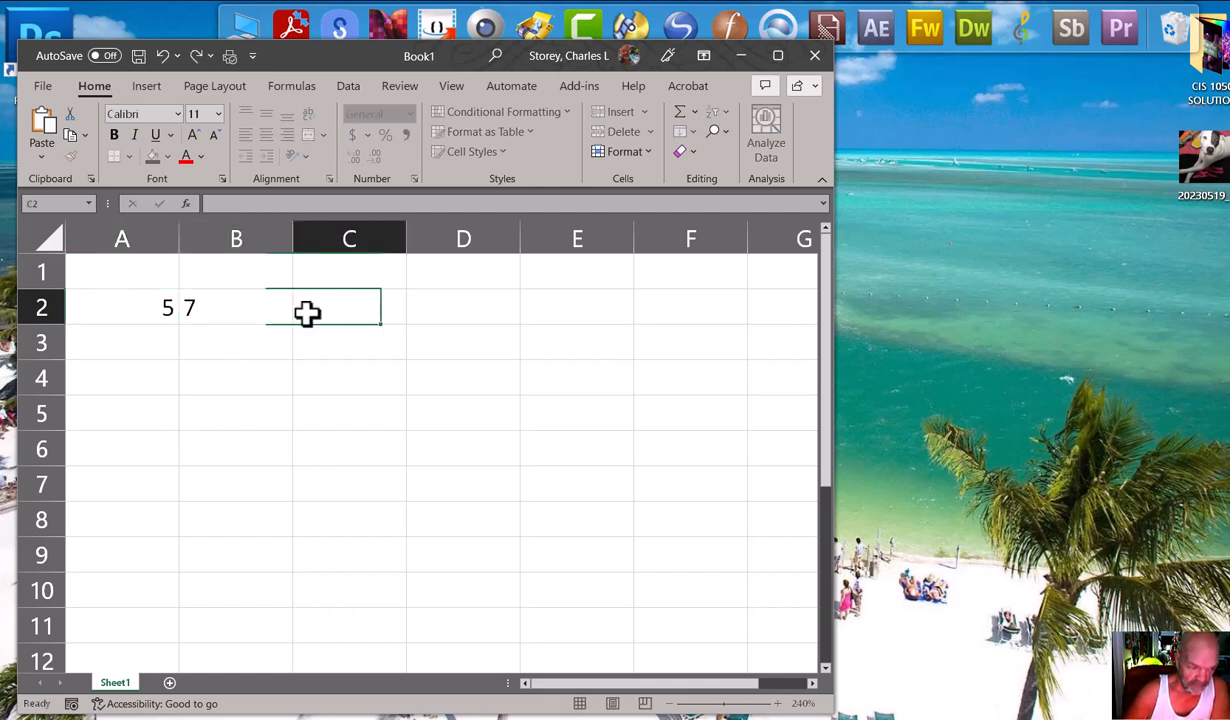
type("2")
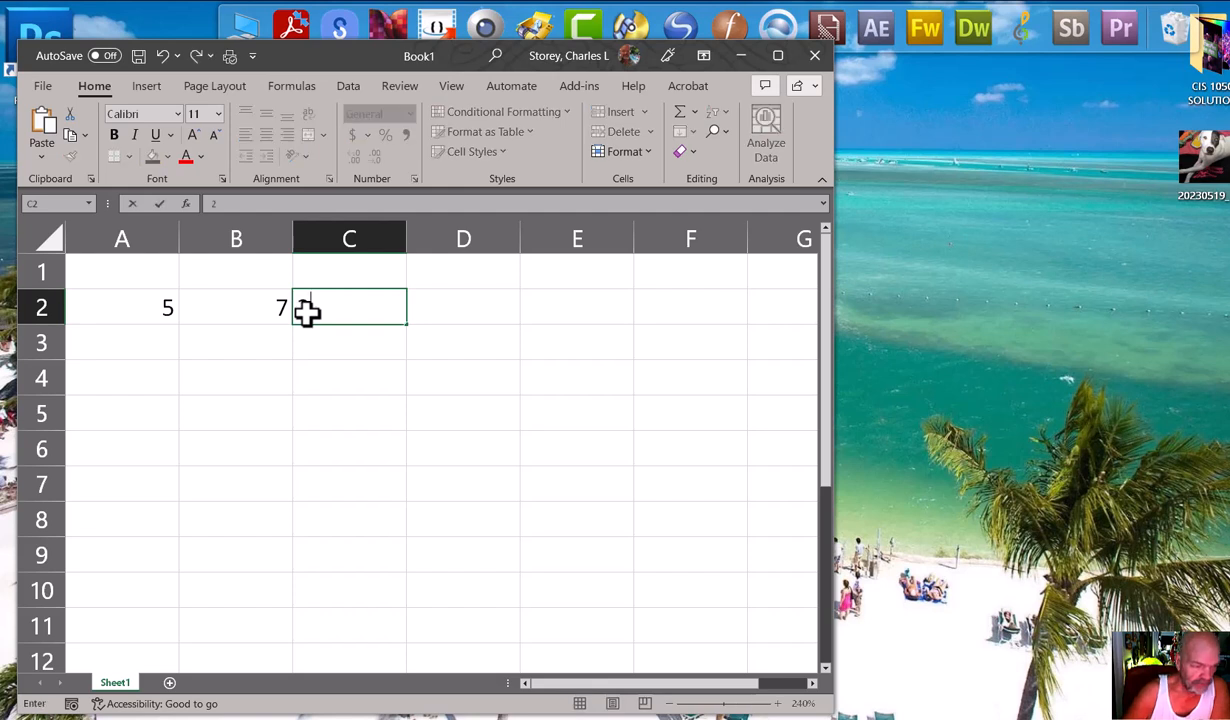
Enter 3 in cell A3 and make B3 the active cell.
left_click(120, 340)
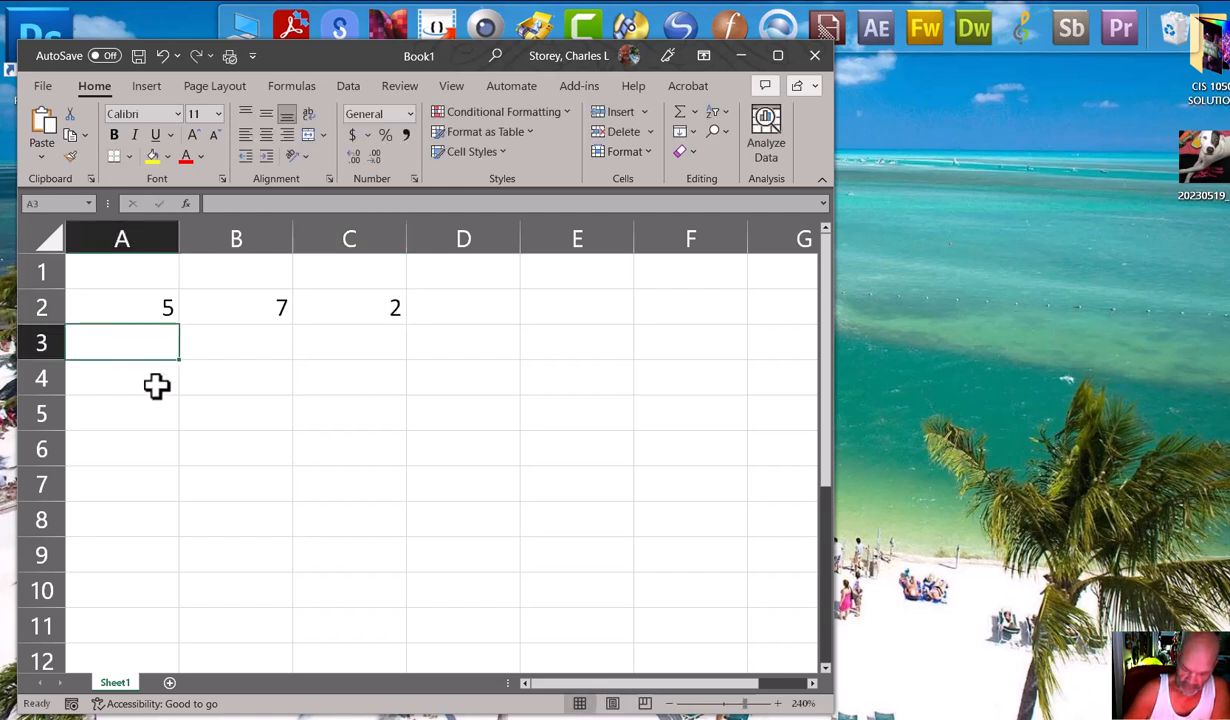
type("3")
left_click(230, 346)
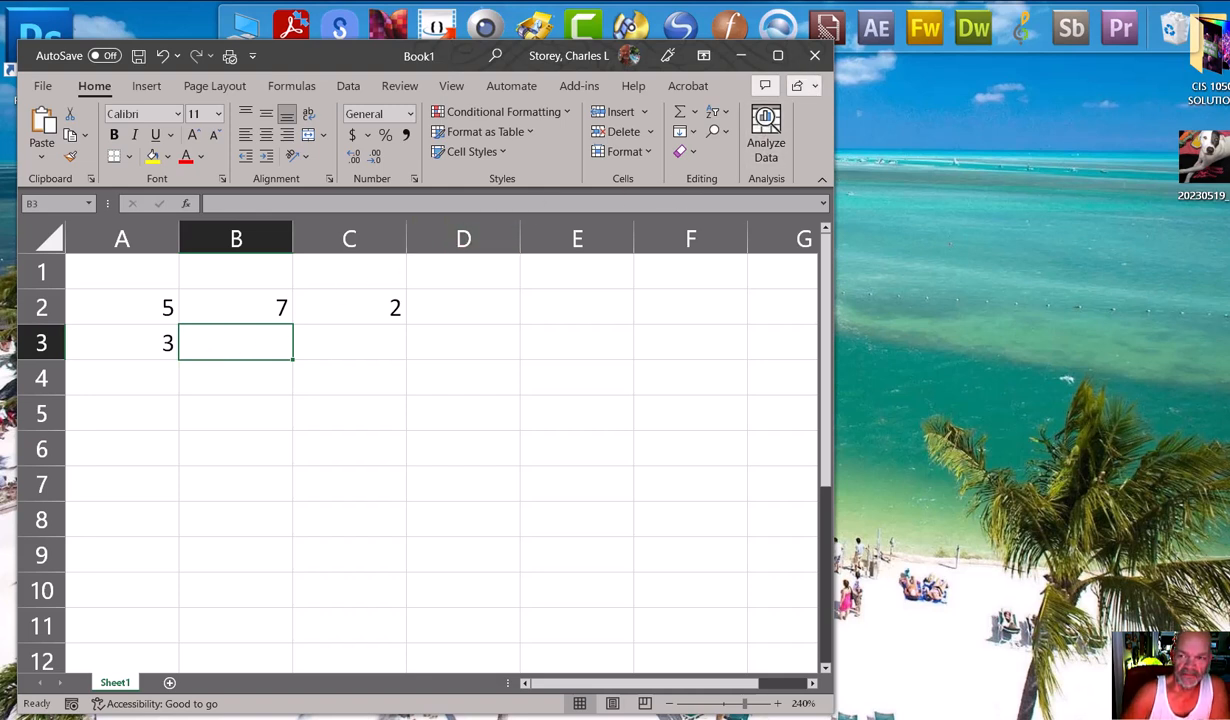
Move the dog photo's icon out into the open desktop area, view the photo, and close it again.
left_click_drag(1200, 160, 1058, 278)
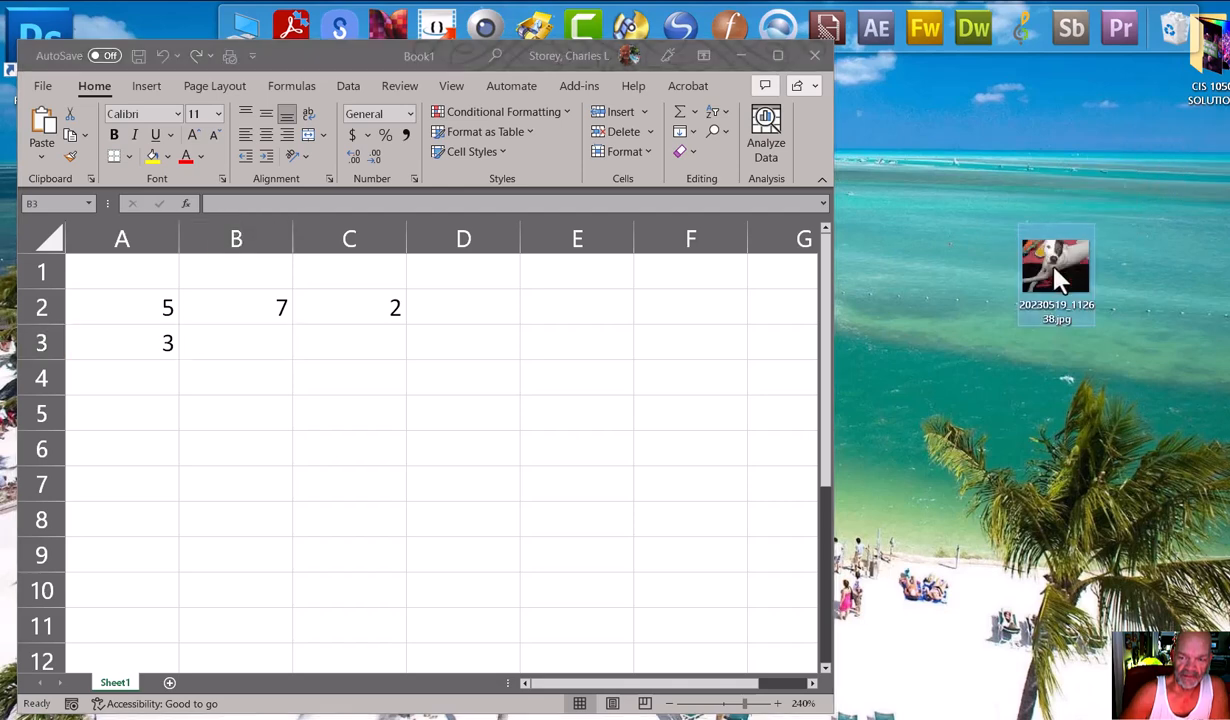
double_click(1058, 279)
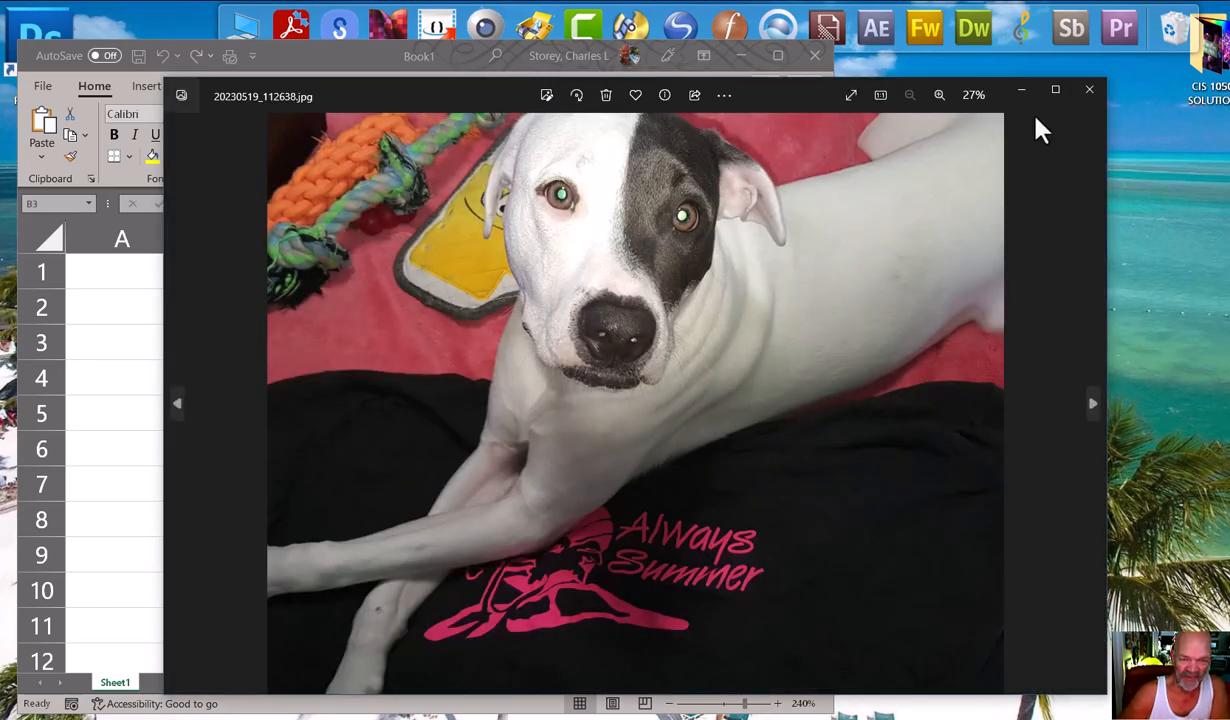
left_click(1091, 94)
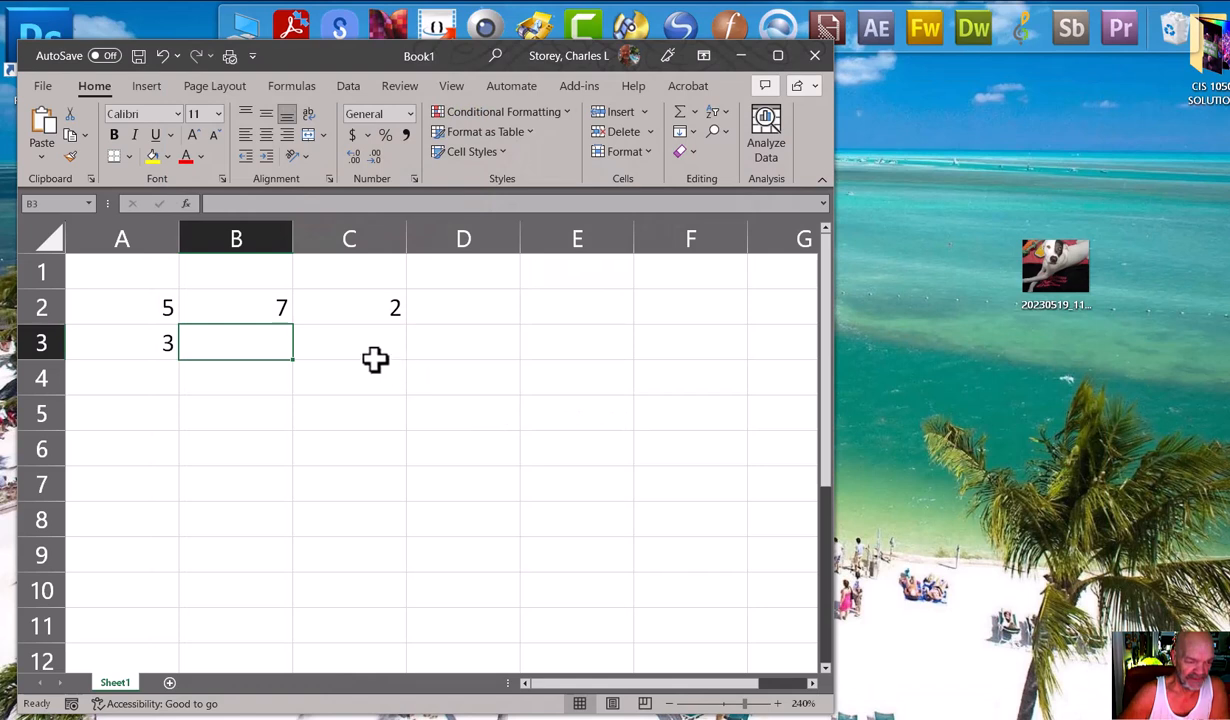
Complete row 3 with 2 in B3 and 1 in C3, and shift the workbook window slightly down the desktop.
type("2")
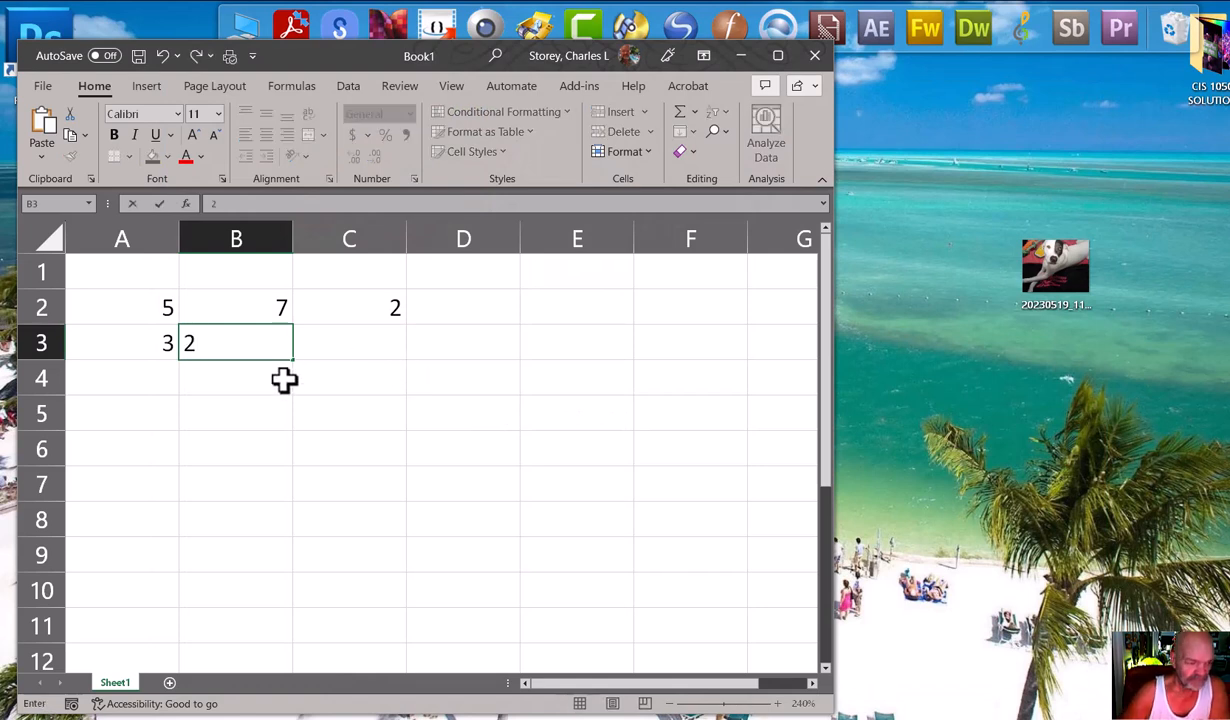
left_click(349, 341)
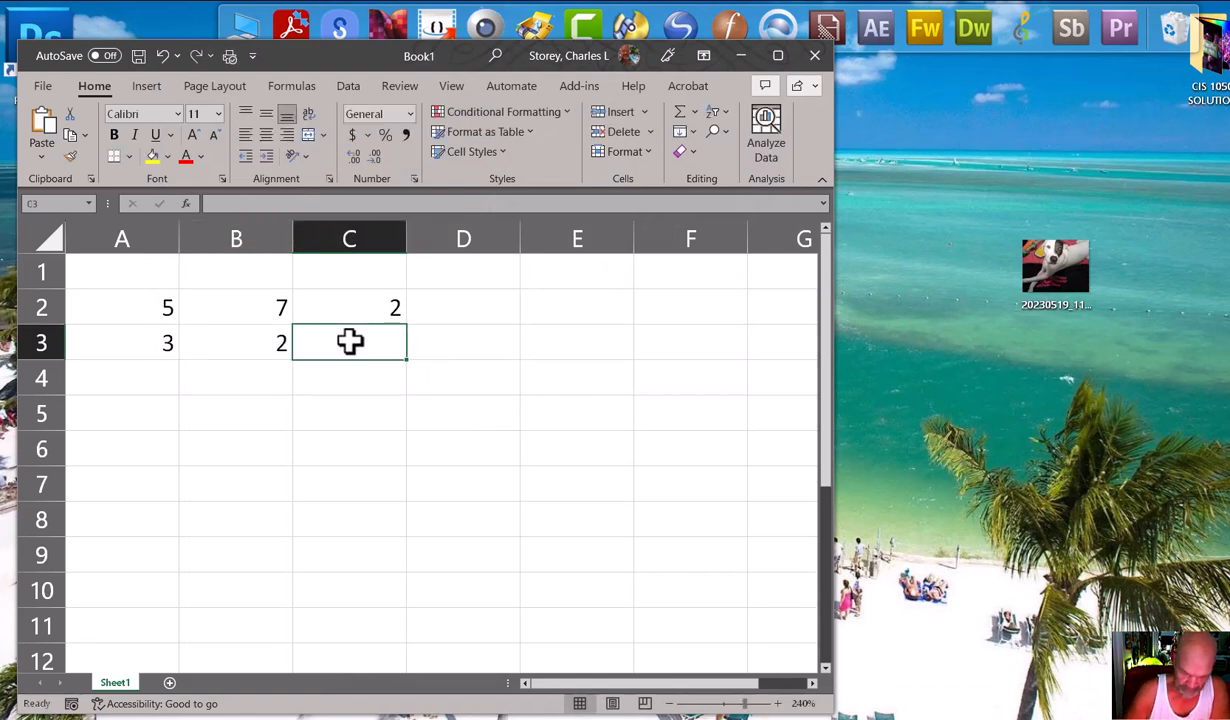
type("1")
left_click(450, 341)
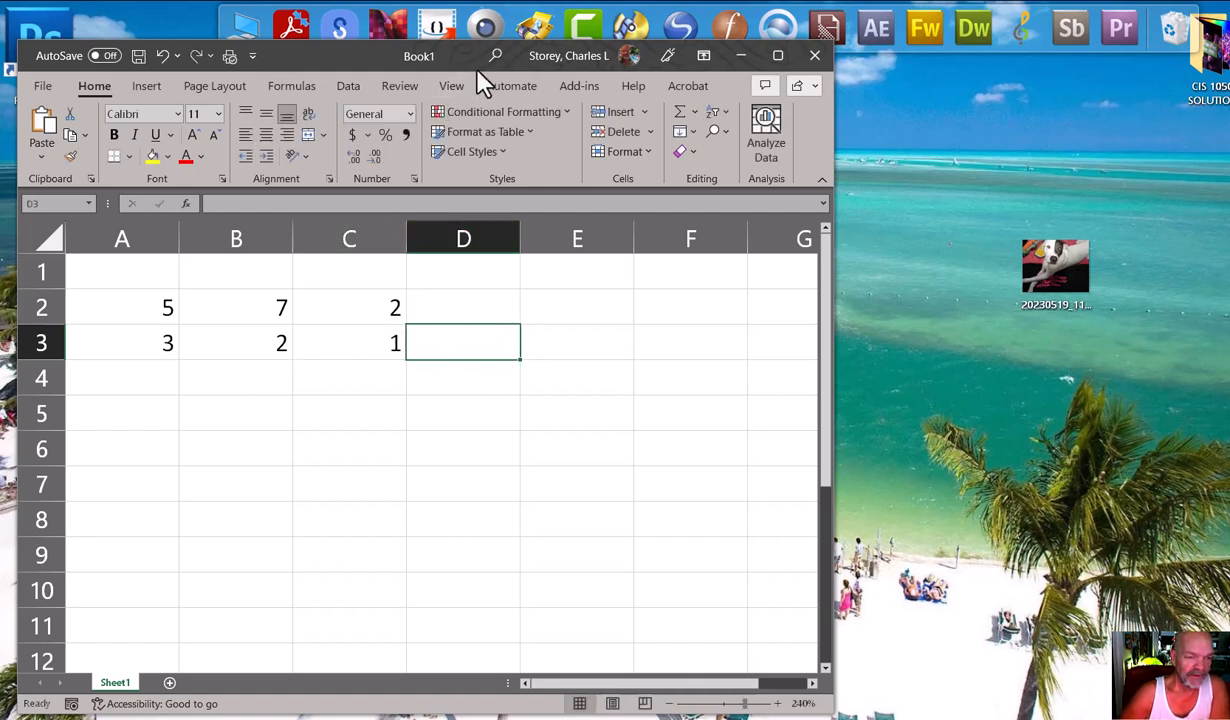
left_click_drag(330, 60, 320, 102)
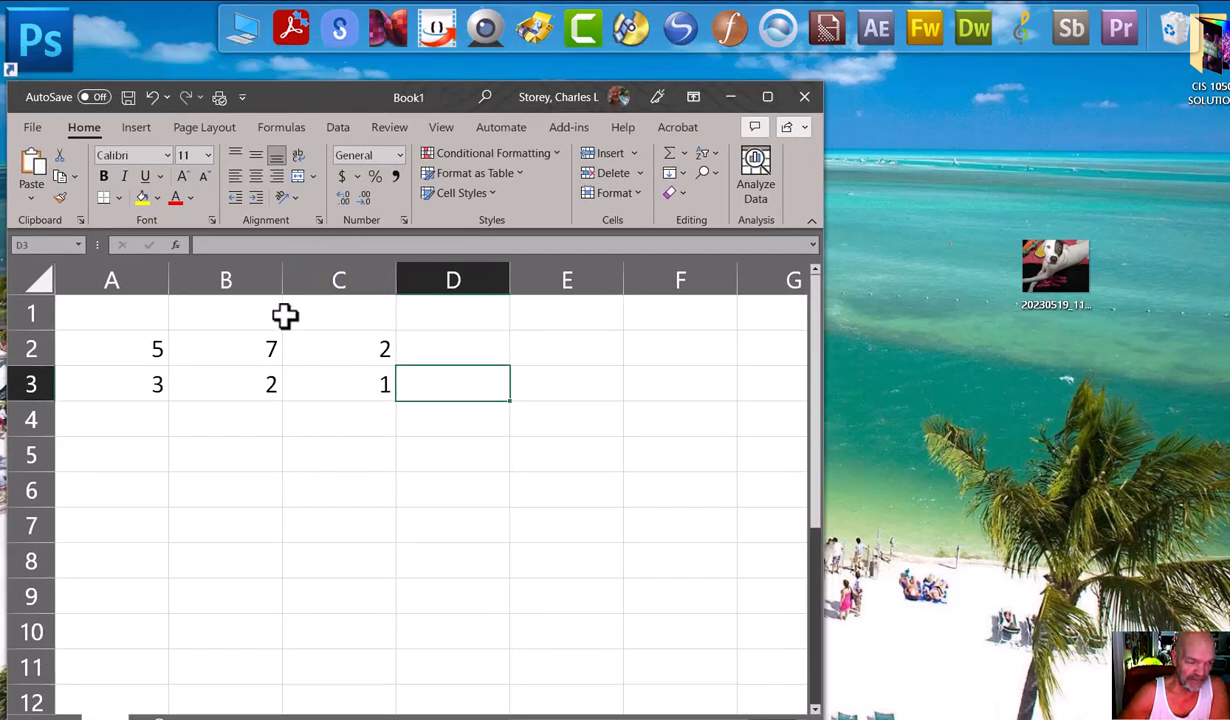
Total A2:A3 in cell A4 with the AutoSum Sum function.
left_click(151, 420)
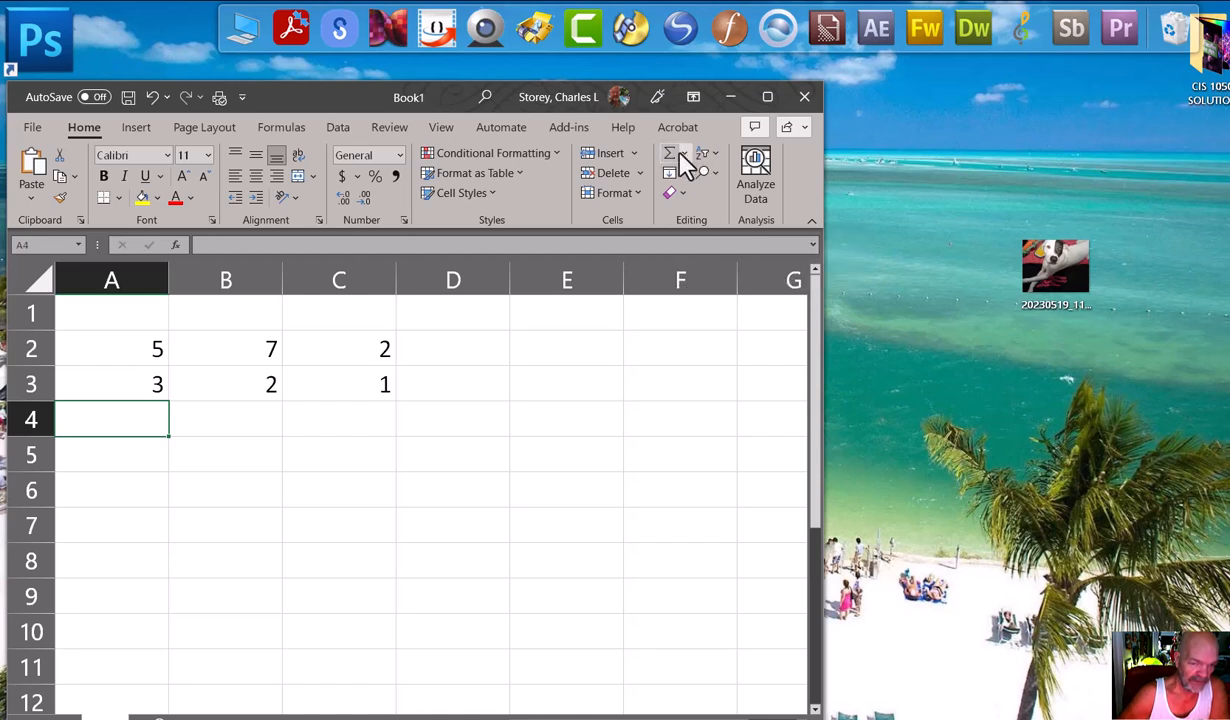
left_click(684, 157)
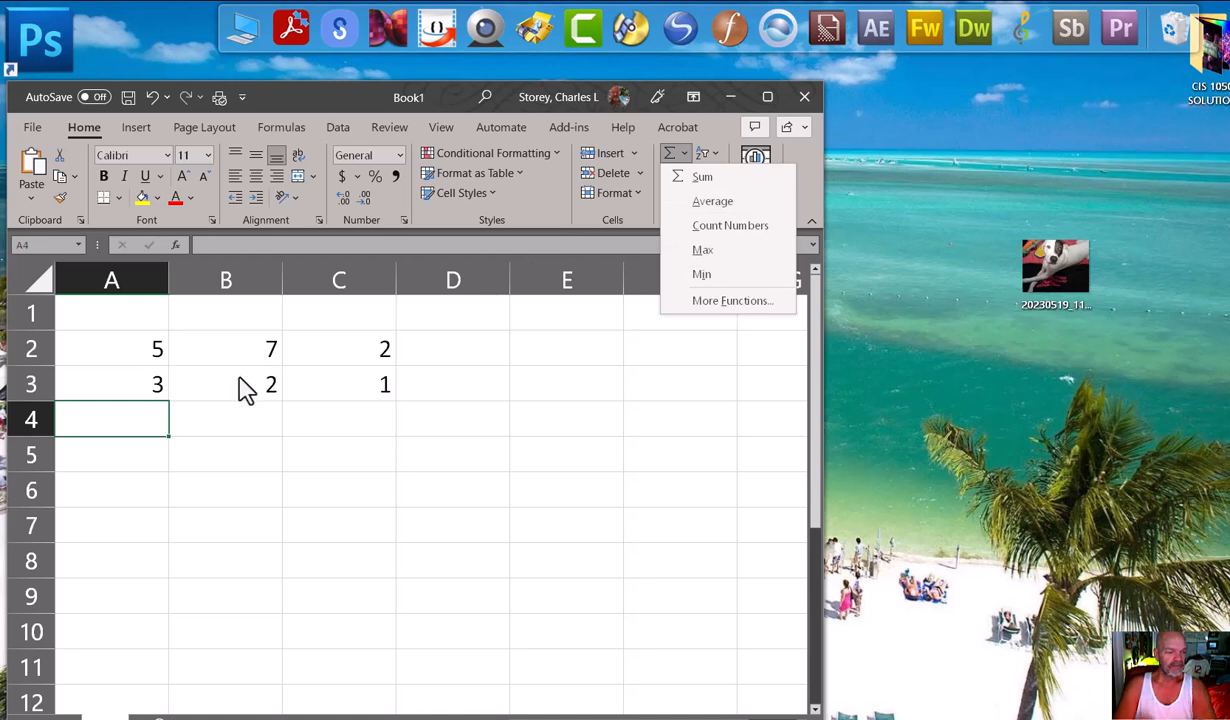
left_click(703, 180)
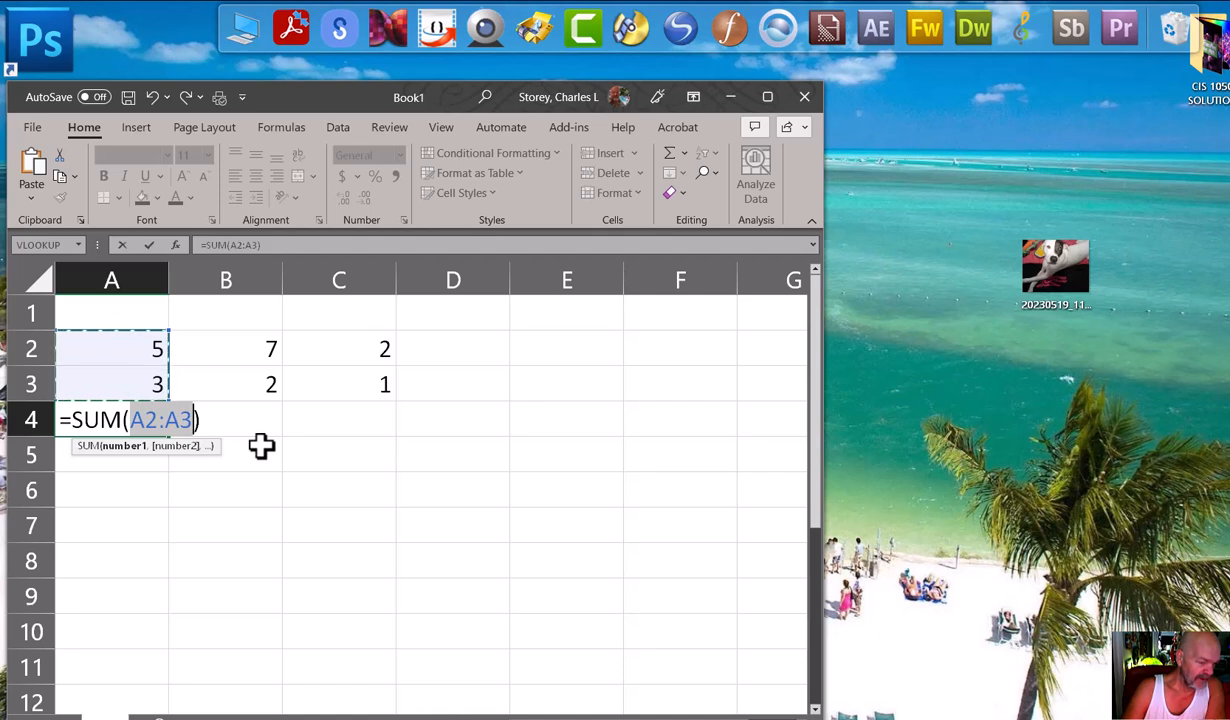
key("Return")
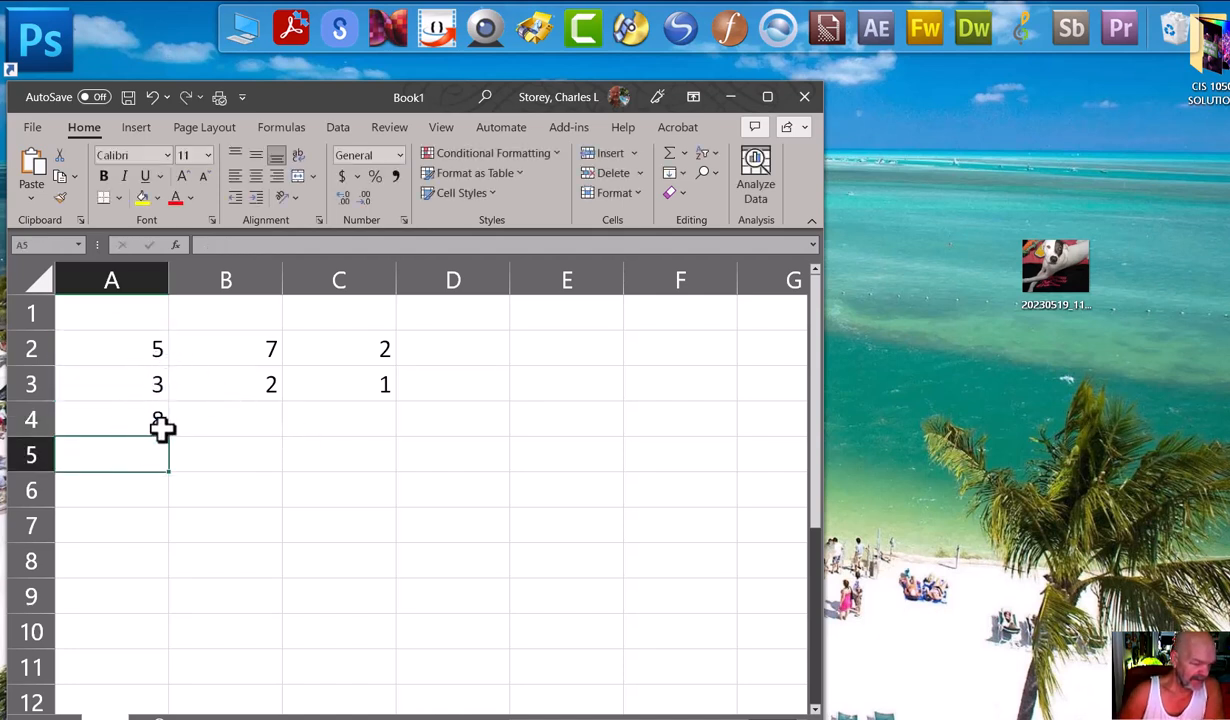
Total B2:B3 in cell B4 with AutoSum.
left_click(244, 421)
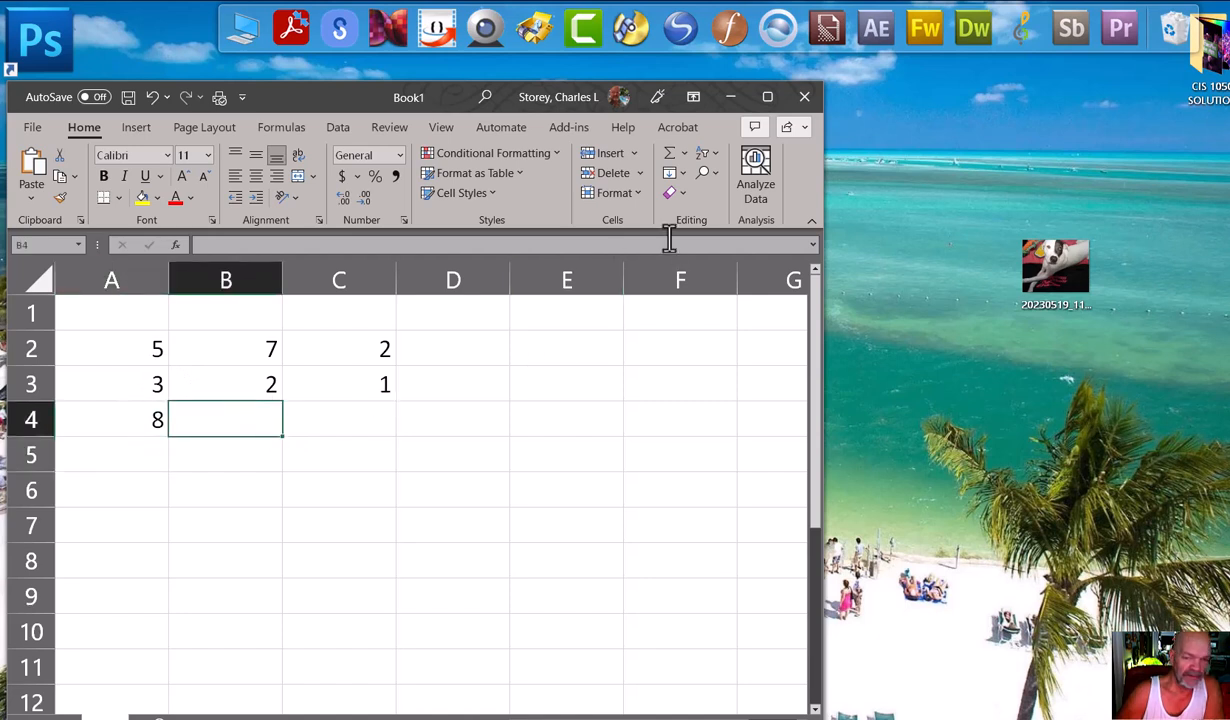
left_click(668, 155)
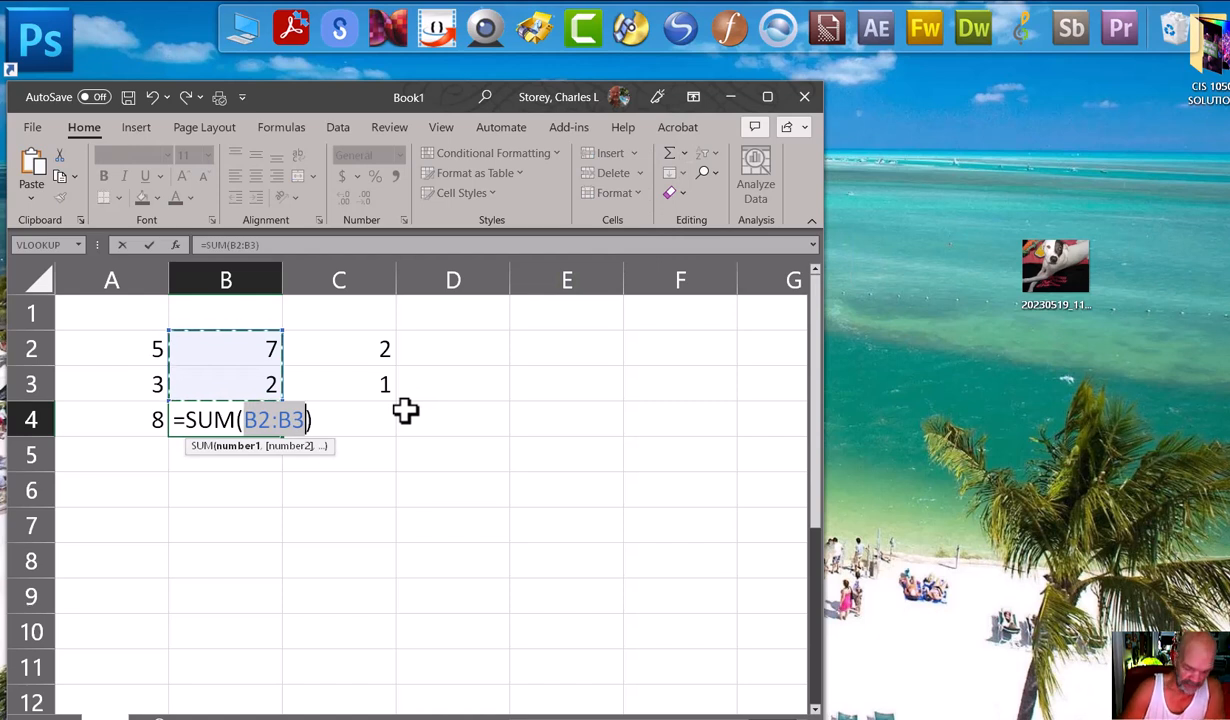
key("Return")
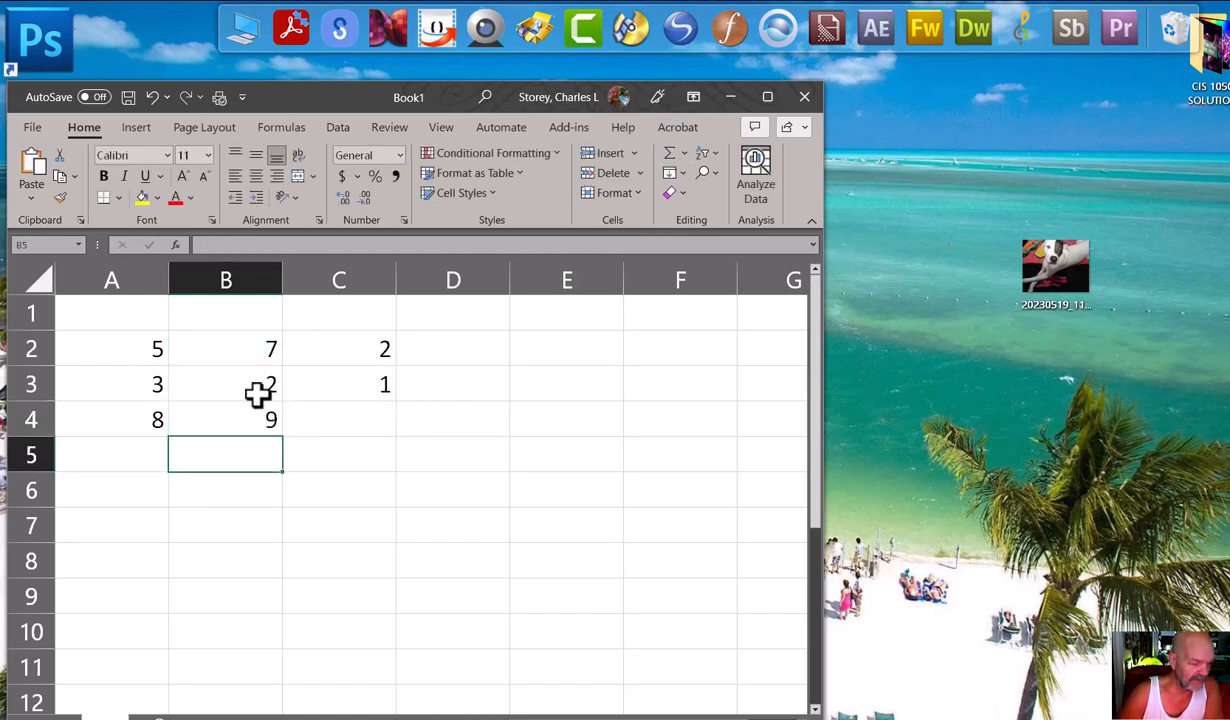
Undo the two AutoSum totals in cells A4 and B4.
left_click(365, 429)
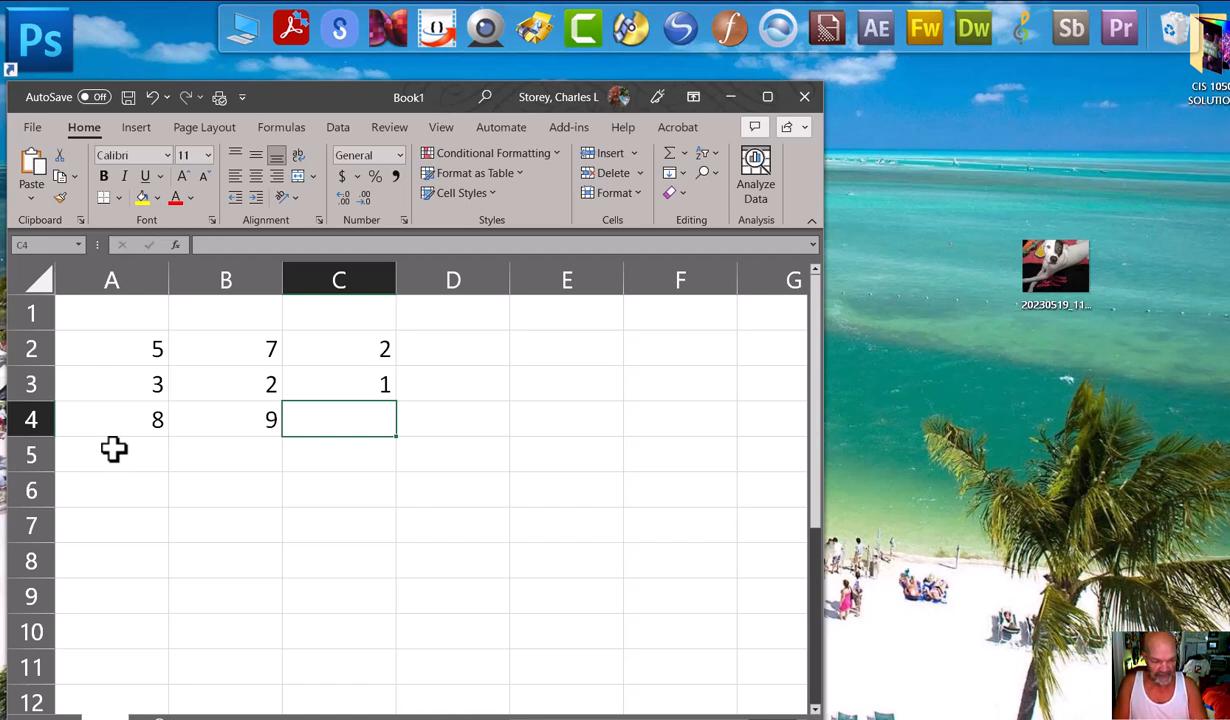
key("ctrl+z")
key("ctrl+z")
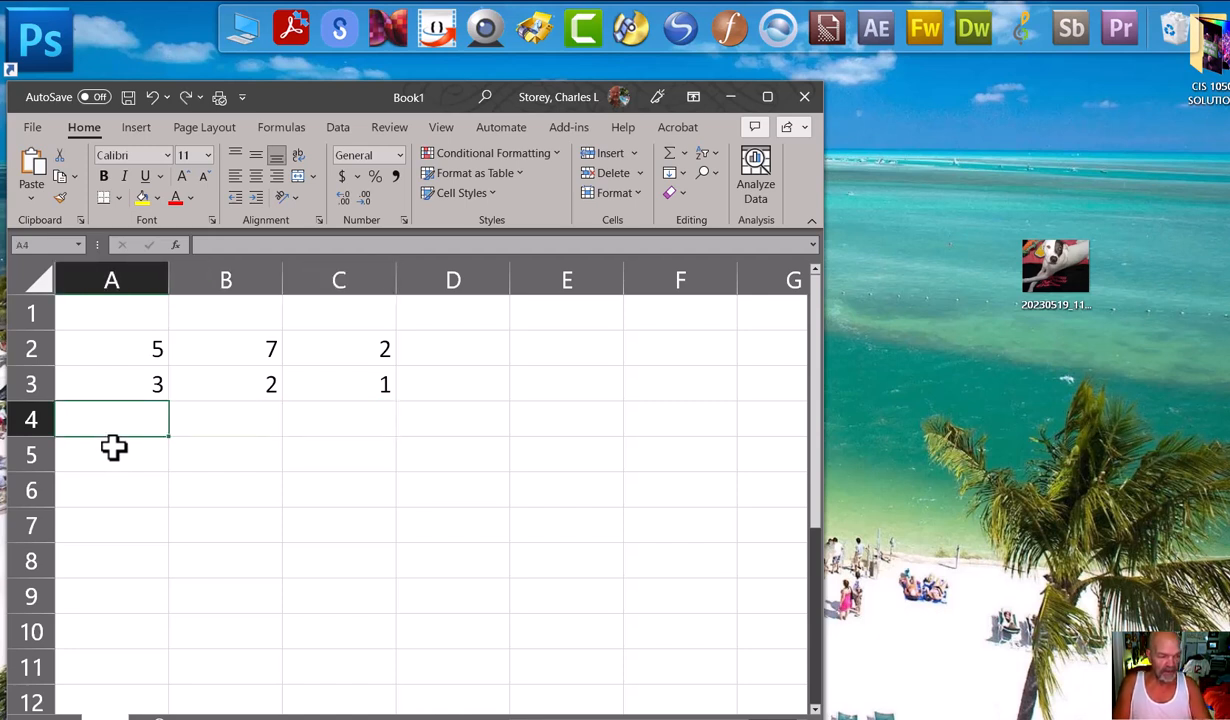
left_click(124, 348)
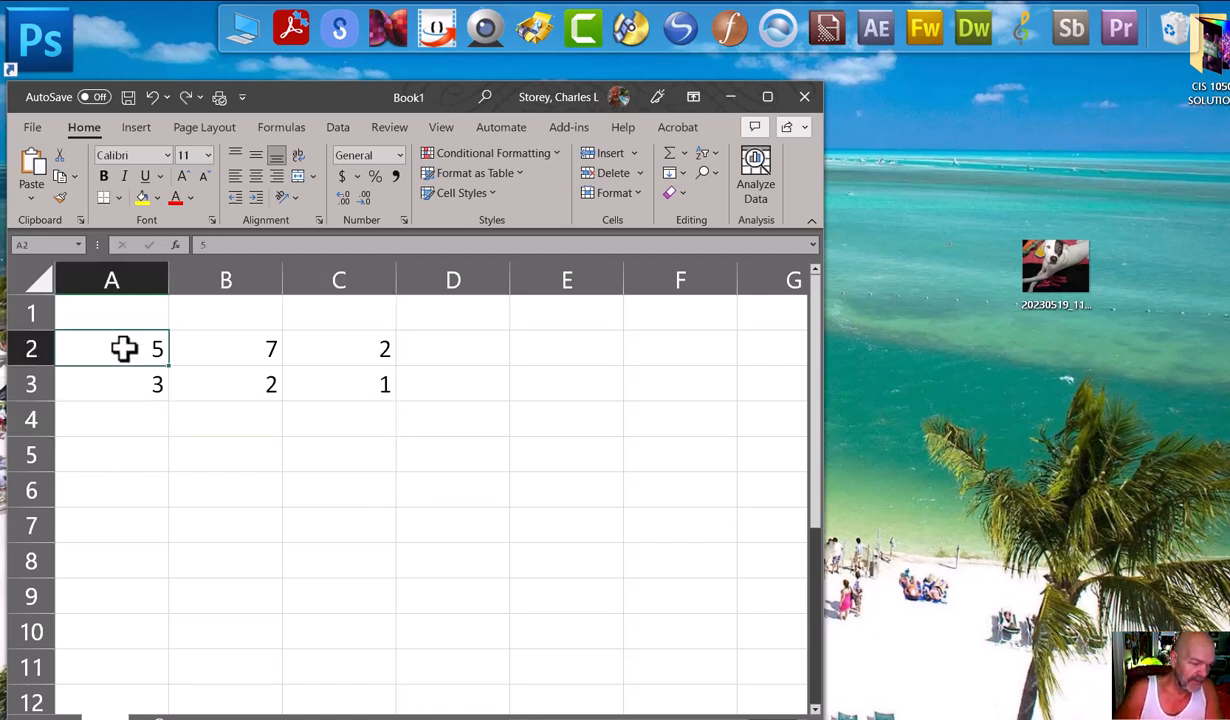
left_click_drag(130, 350, 120, 368)
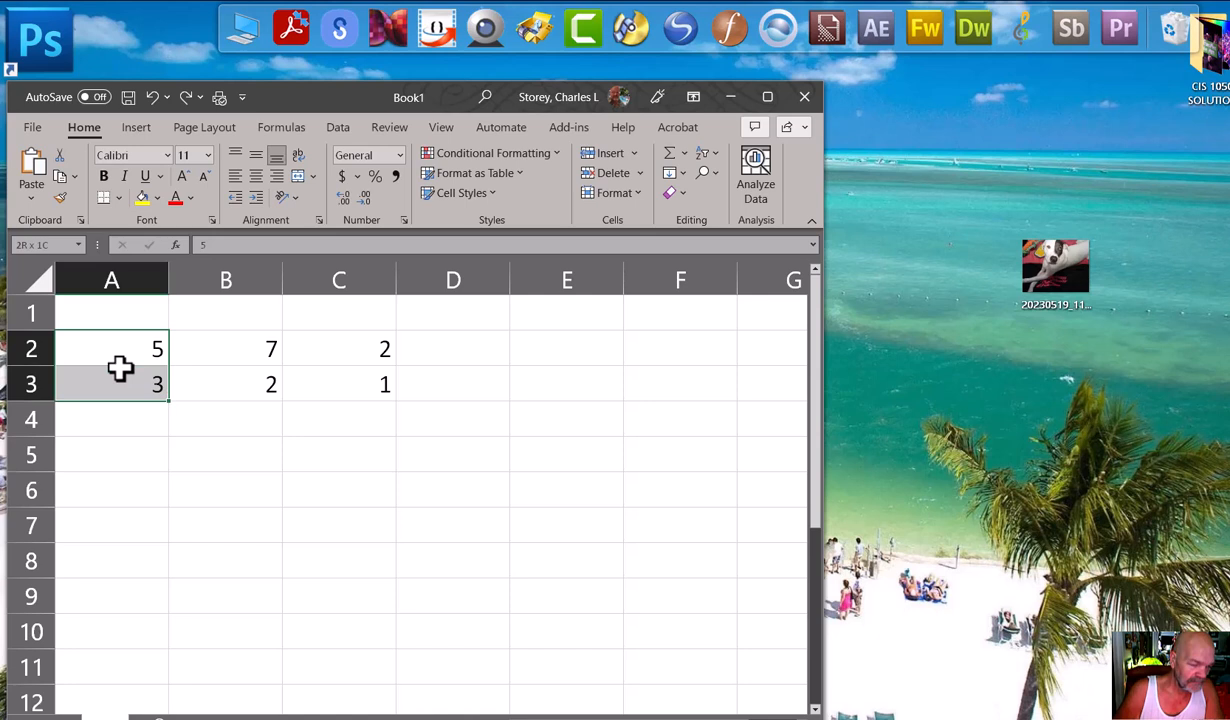
left_click_drag(120, 368, 132, 398)
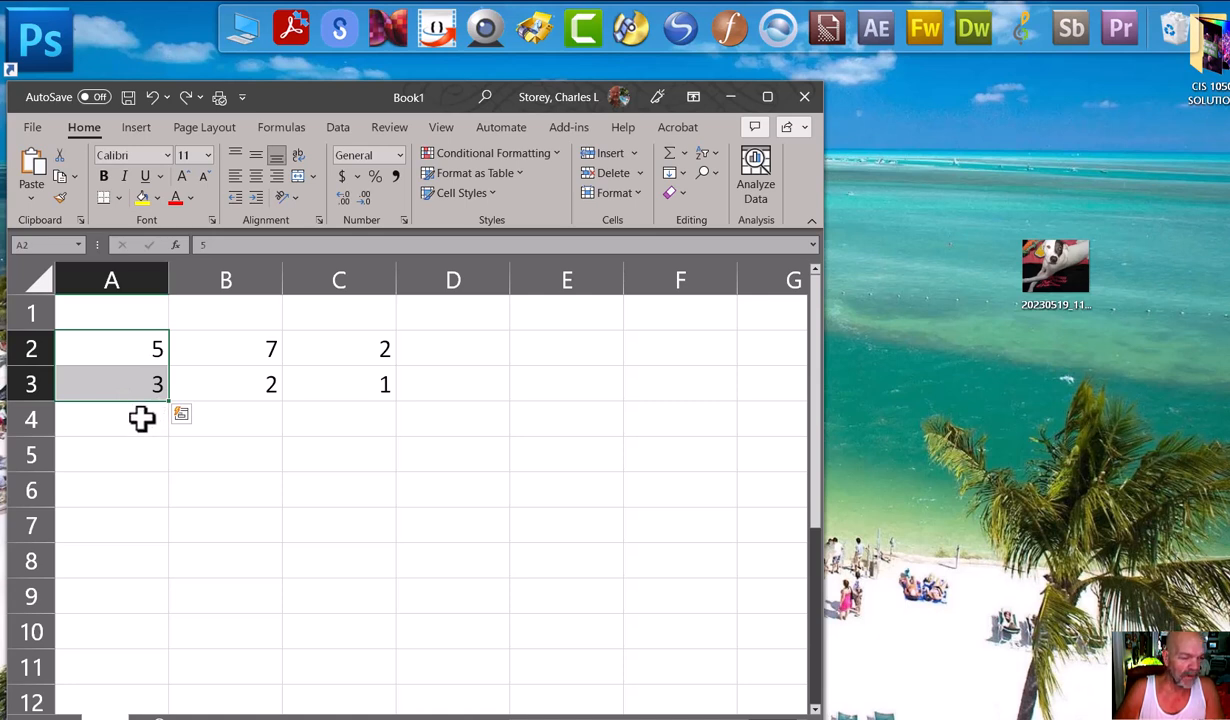
Total the first column by entering the formula =A2+A3 in cell A4.
left_click(126, 420)
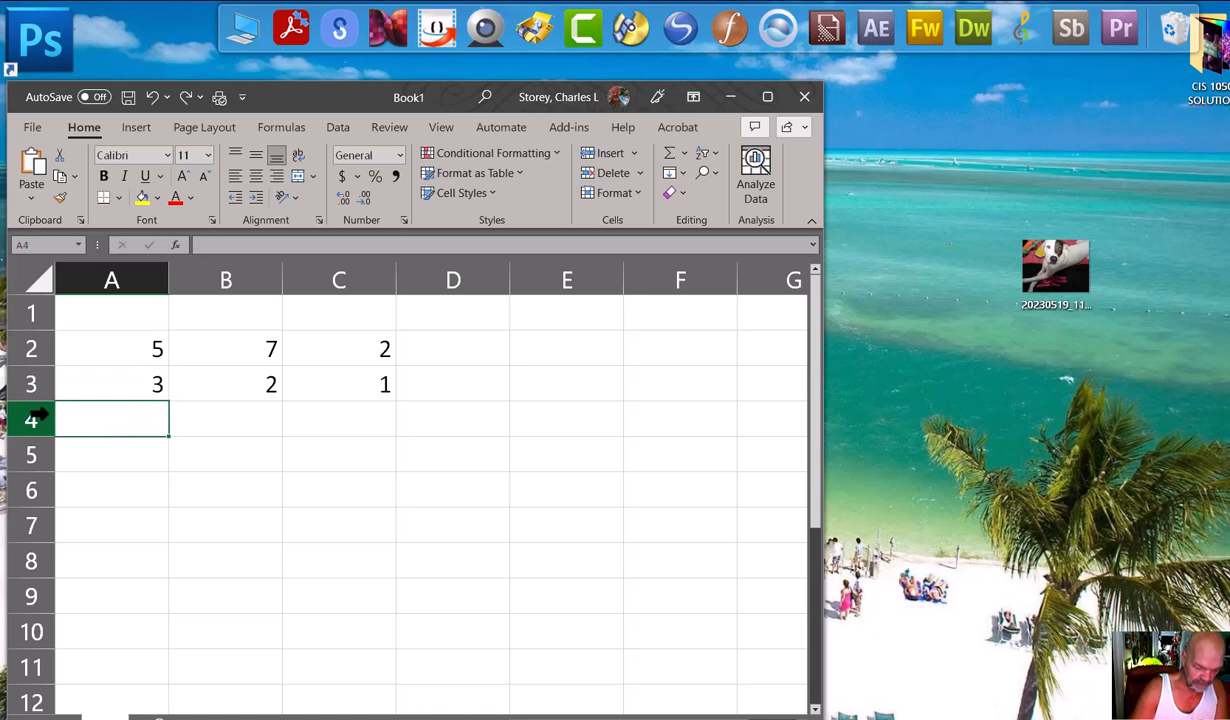
type("=")
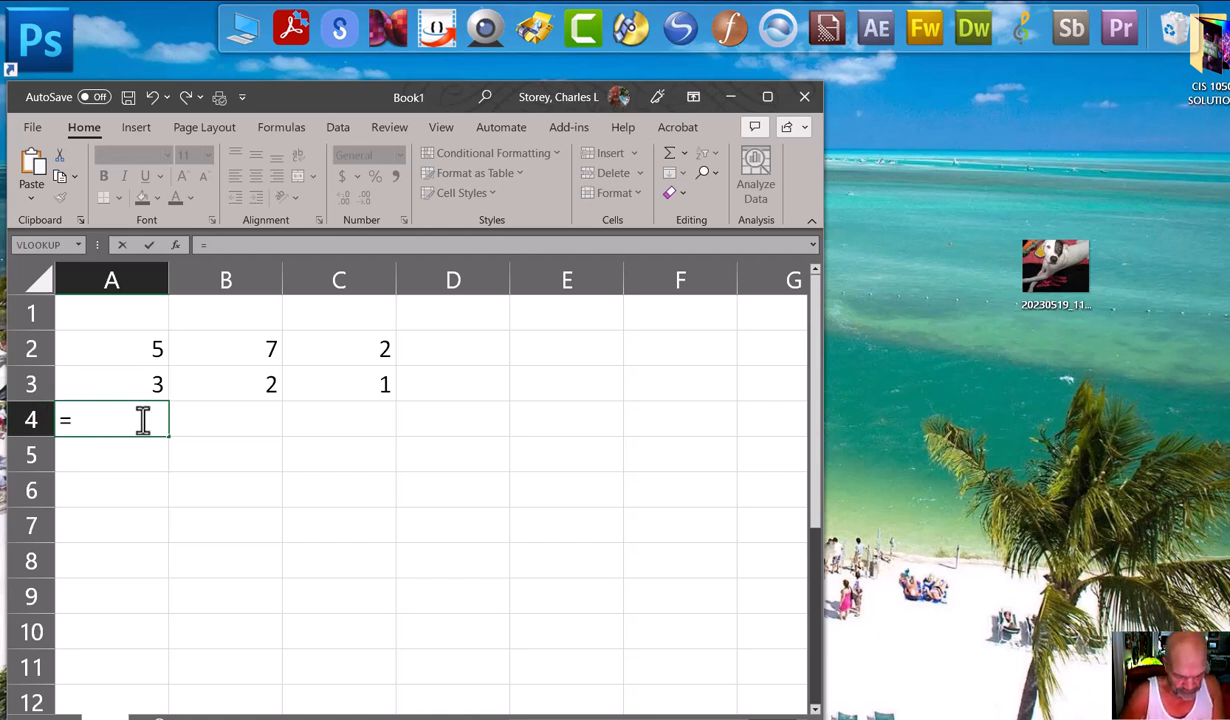
left_click(140, 345)
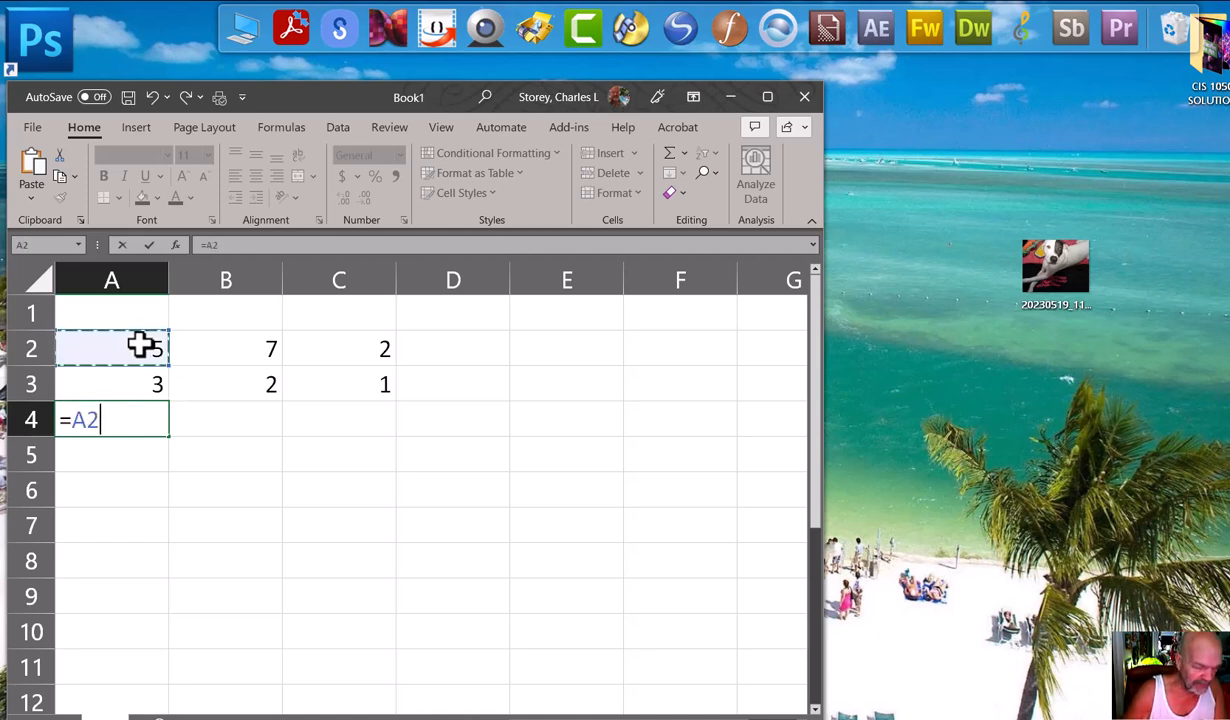
type("+")
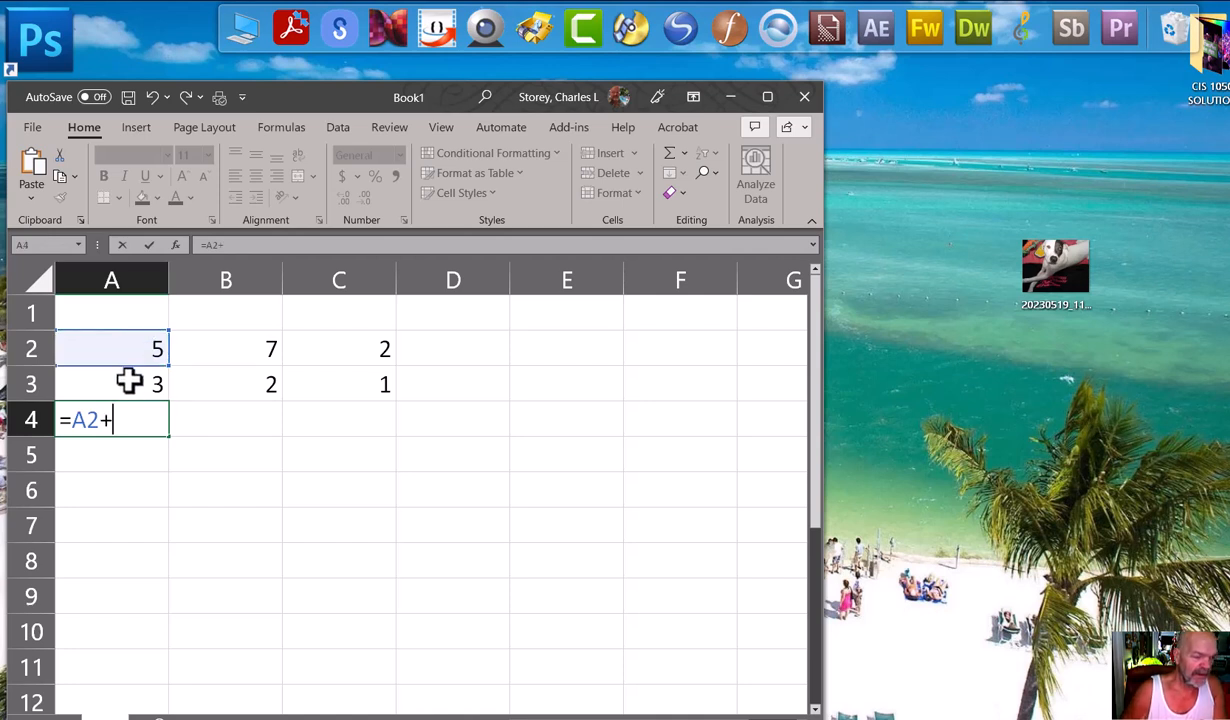
left_click(130, 383)
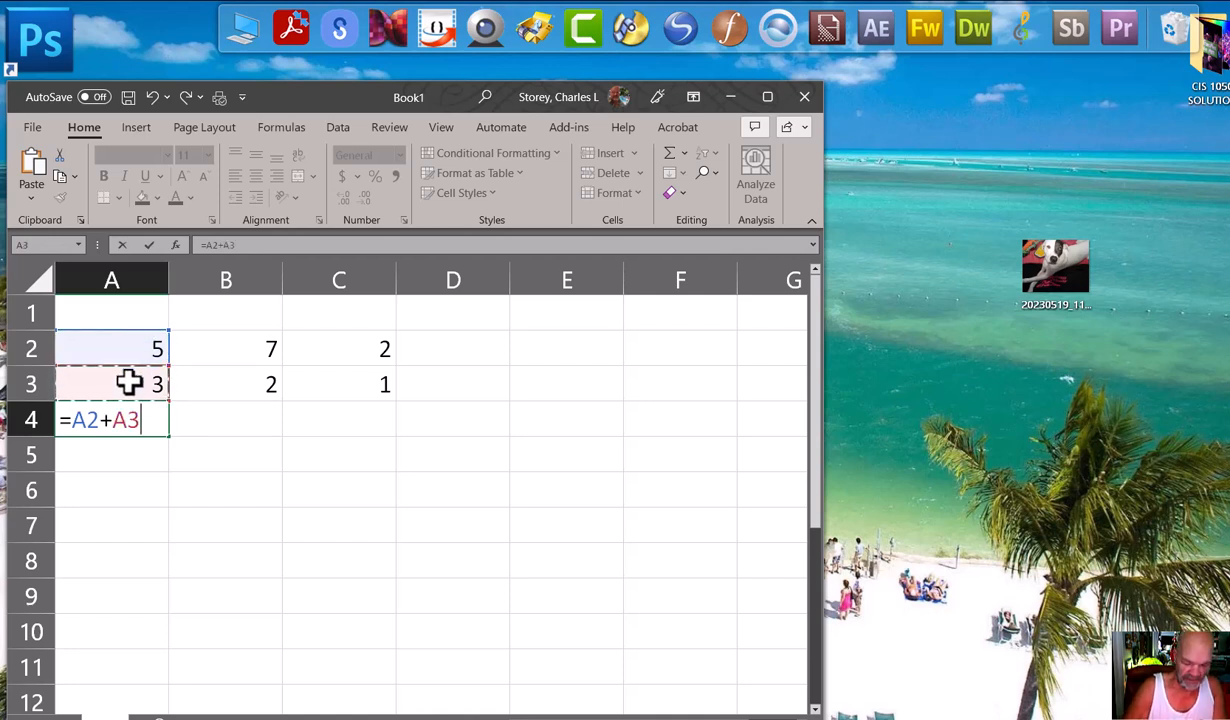
key("Return")
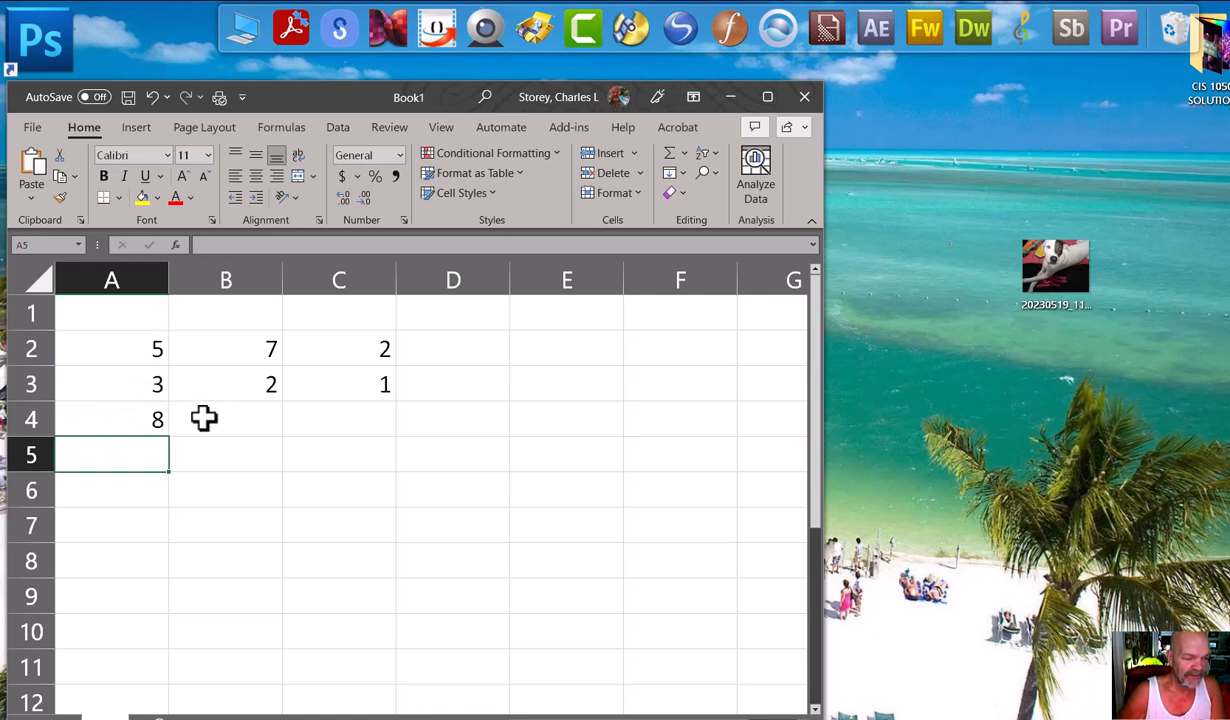
left_click(100, 419)
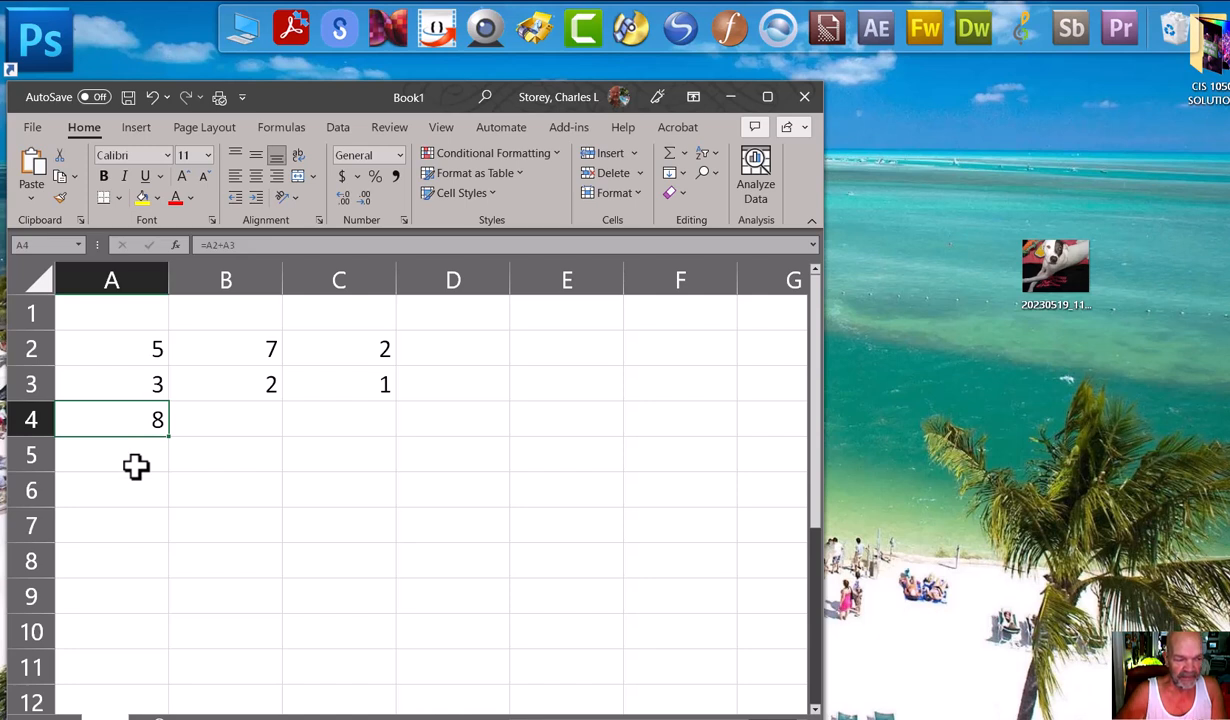
Total the second column by entering the formula =B2+B3 in cell B4.
left_click(215, 430)
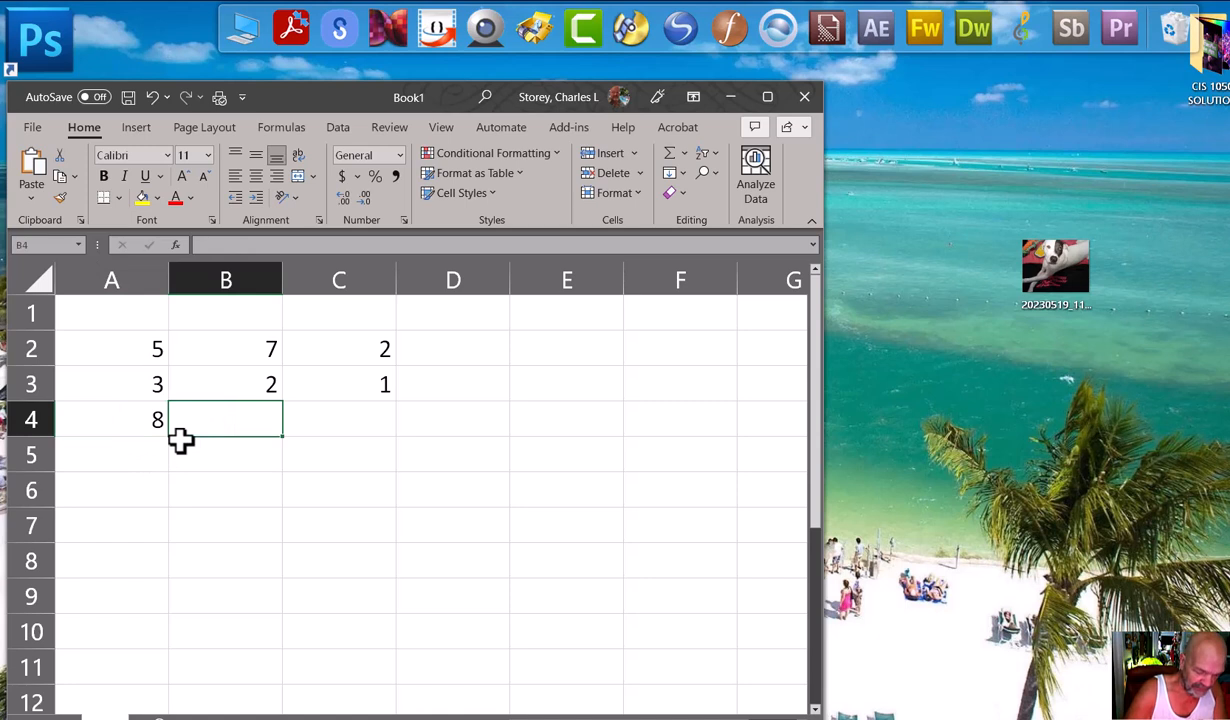
type("=")
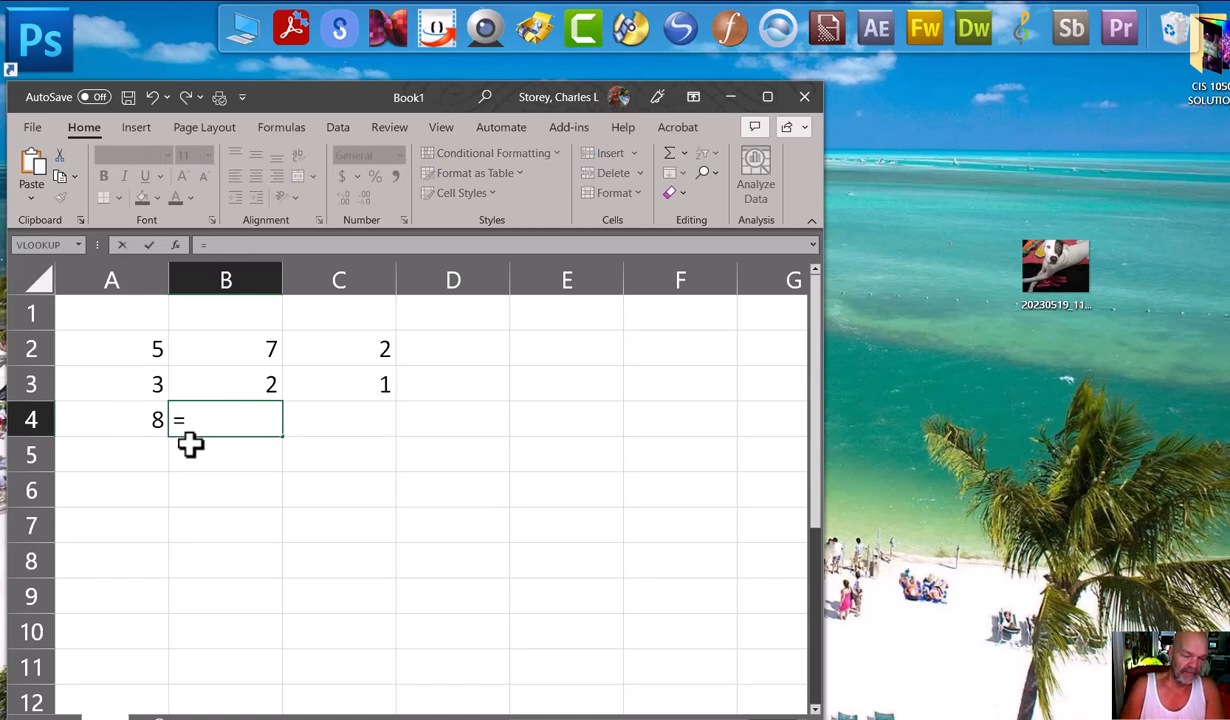
left_click(250, 347)
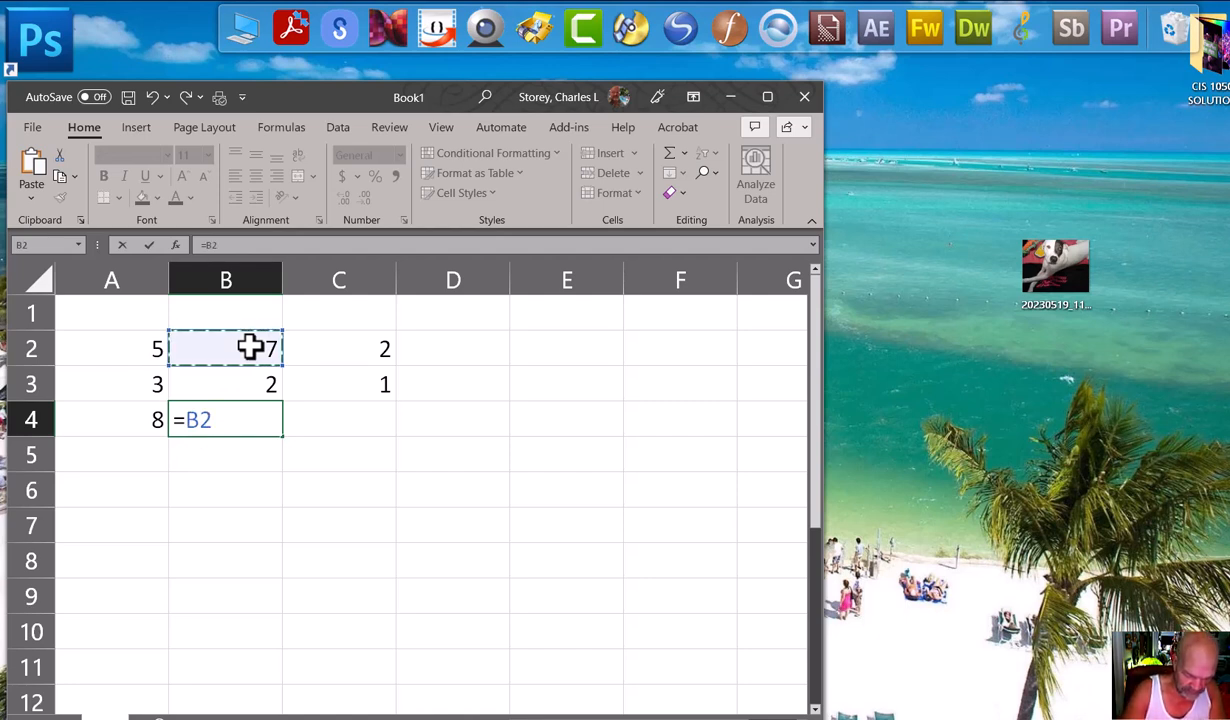
type("+")
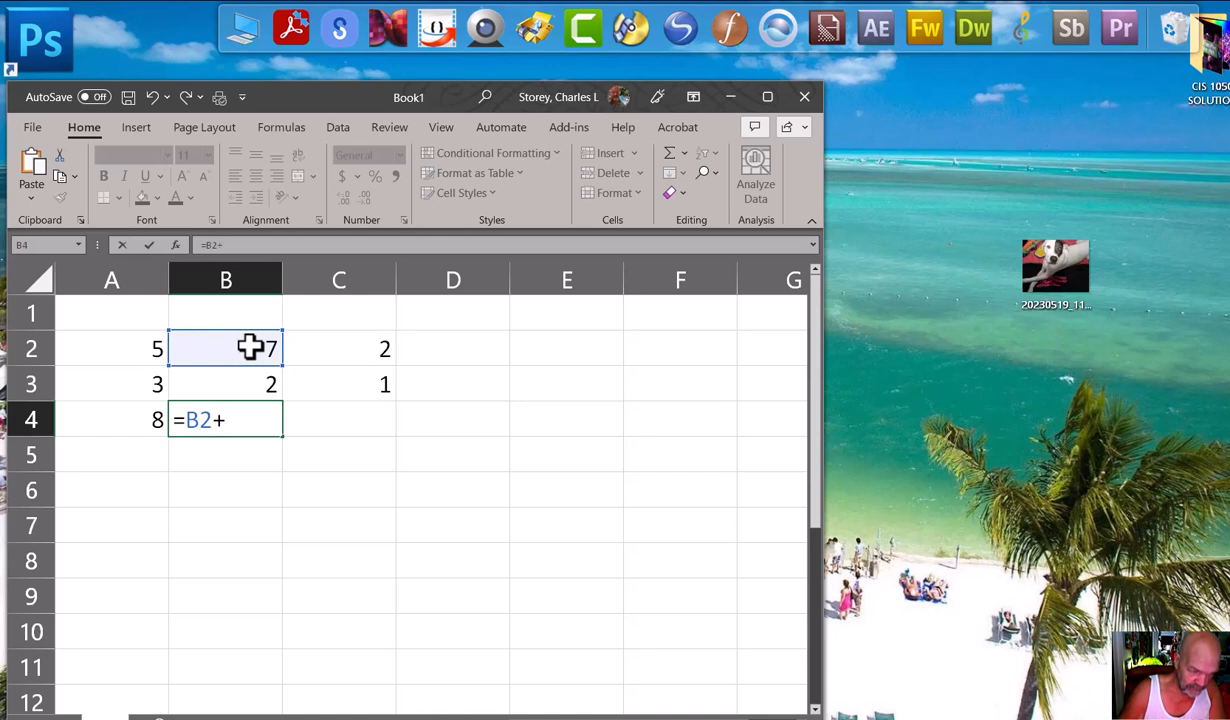
left_click(244, 384)
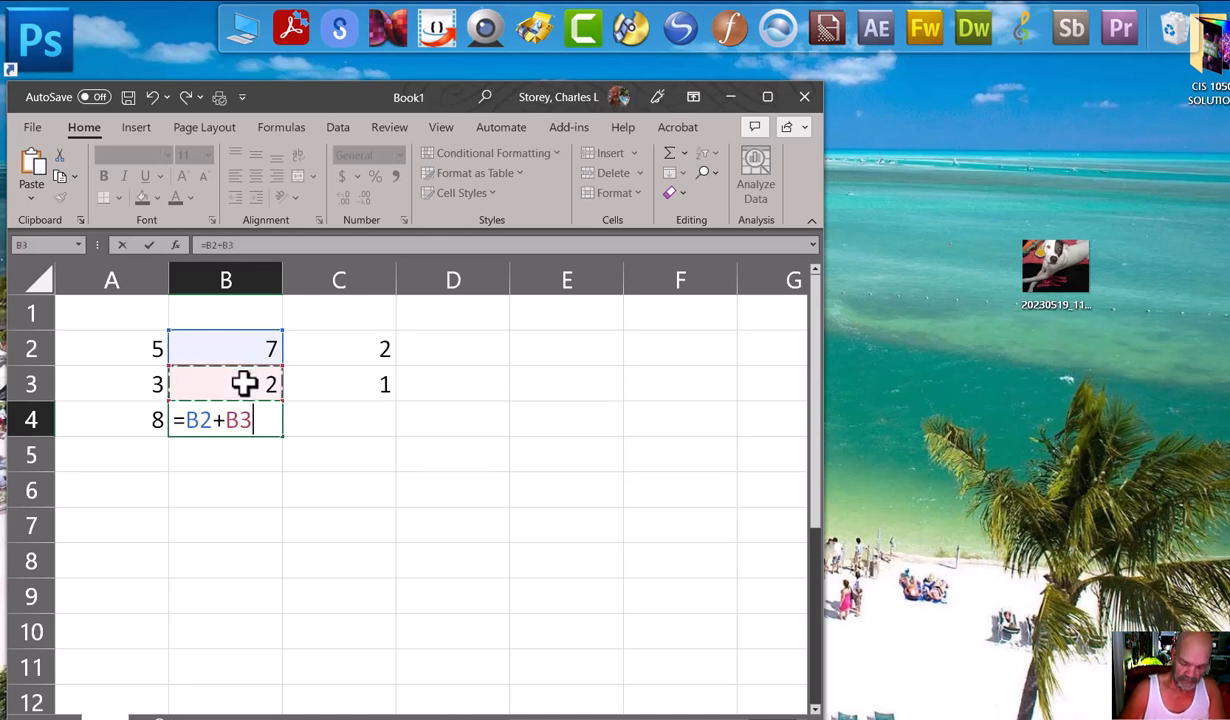
key("Return")
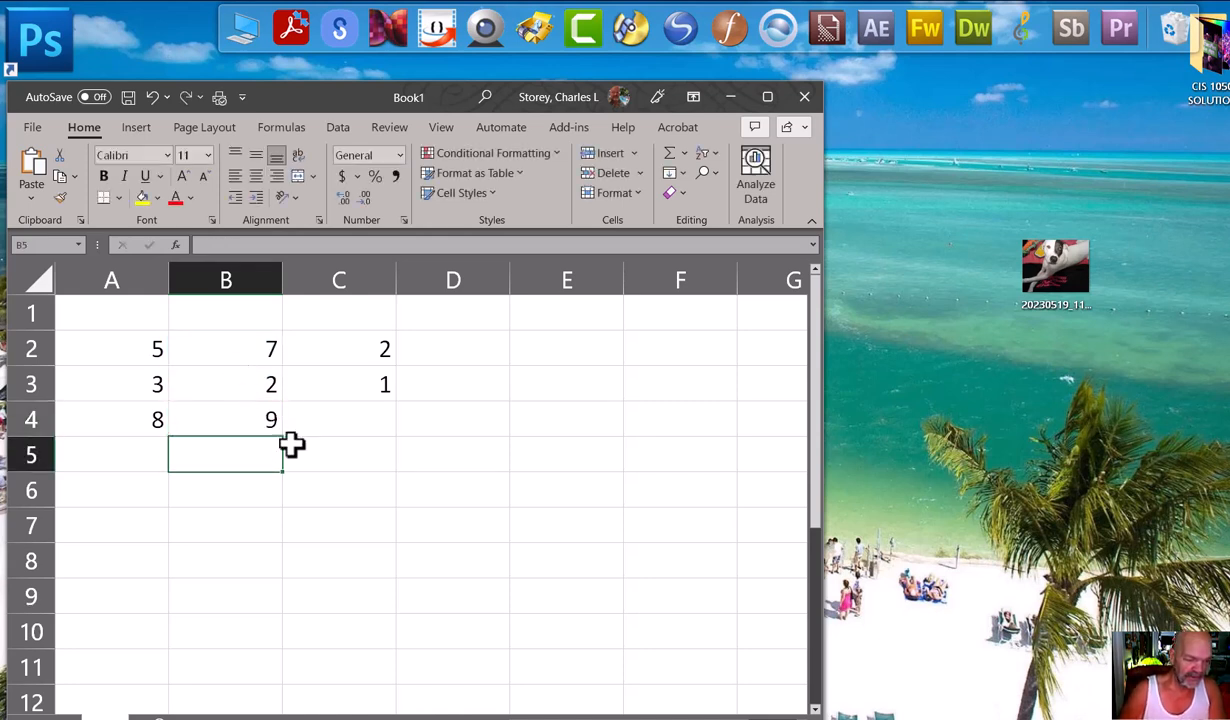
Add the two column totals by entering the formula =A4+B4 in cell C4.
left_click(126, 418)
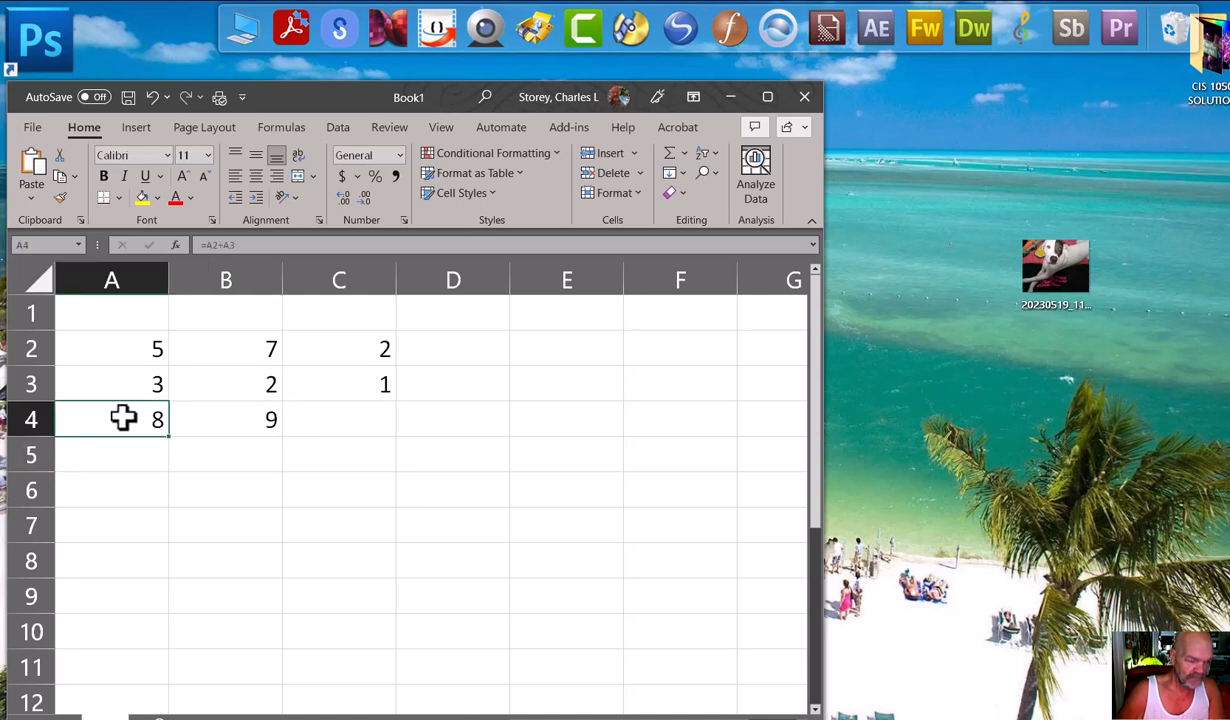
left_click_drag(141, 424, 196, 422)
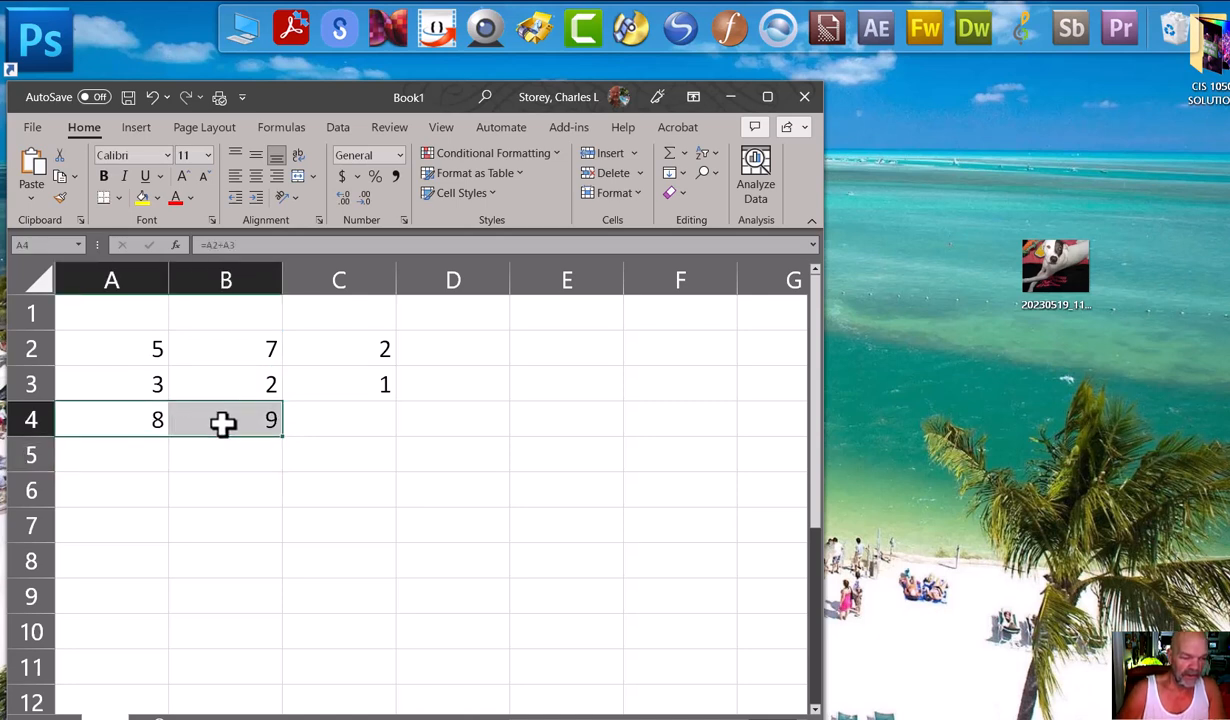
left_click(323, 421)
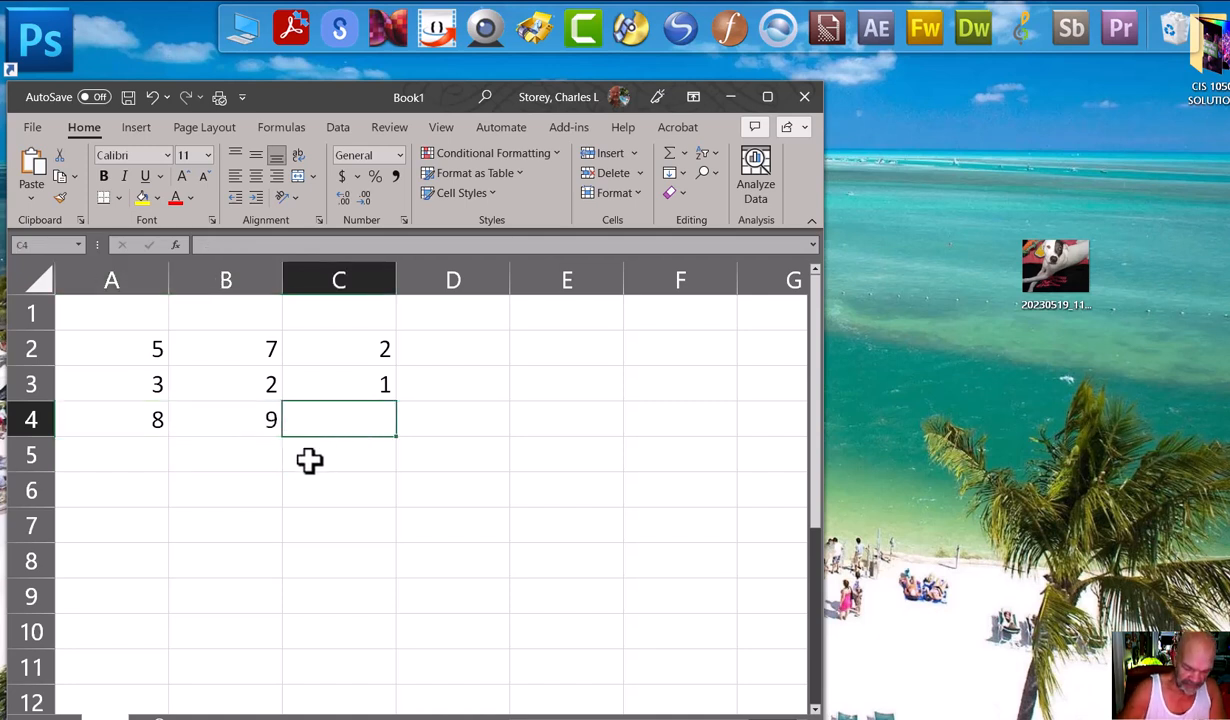
type("=")
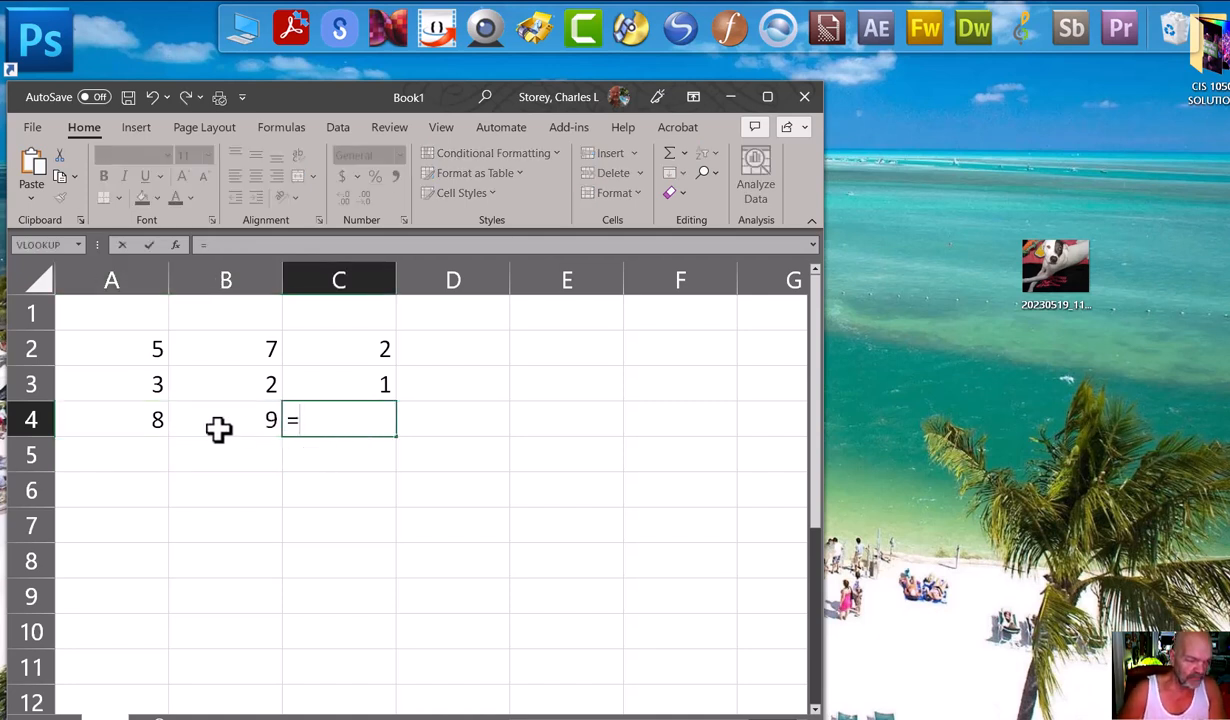
left_click(121, 416)
type("+")
left_click(222, 424)
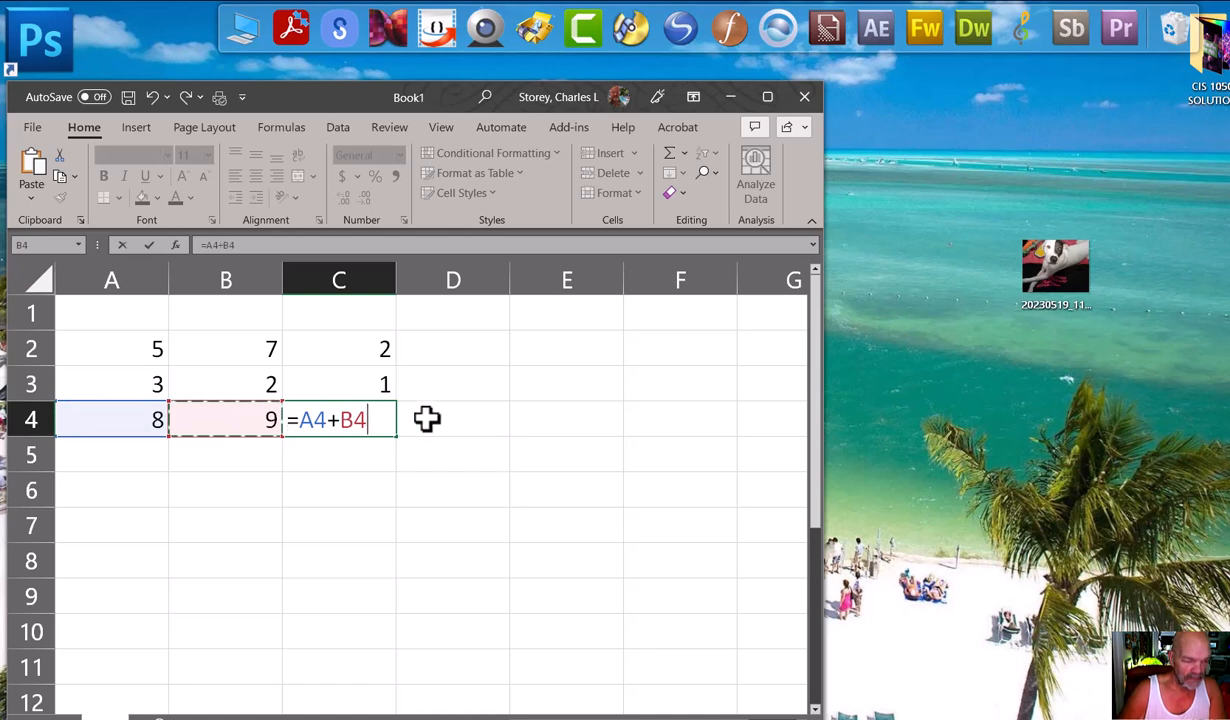
key("Return")
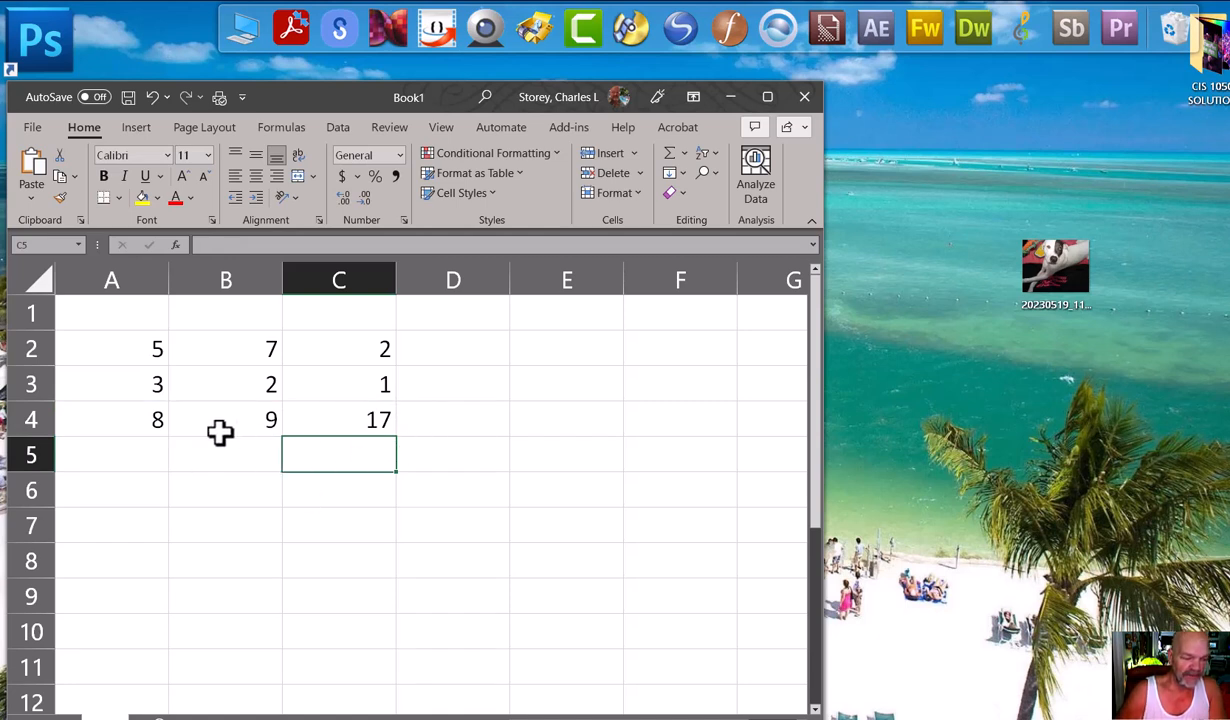
Try to extend the formula in cell C4 to =A4+B4+C4.
left_click(349, 427)
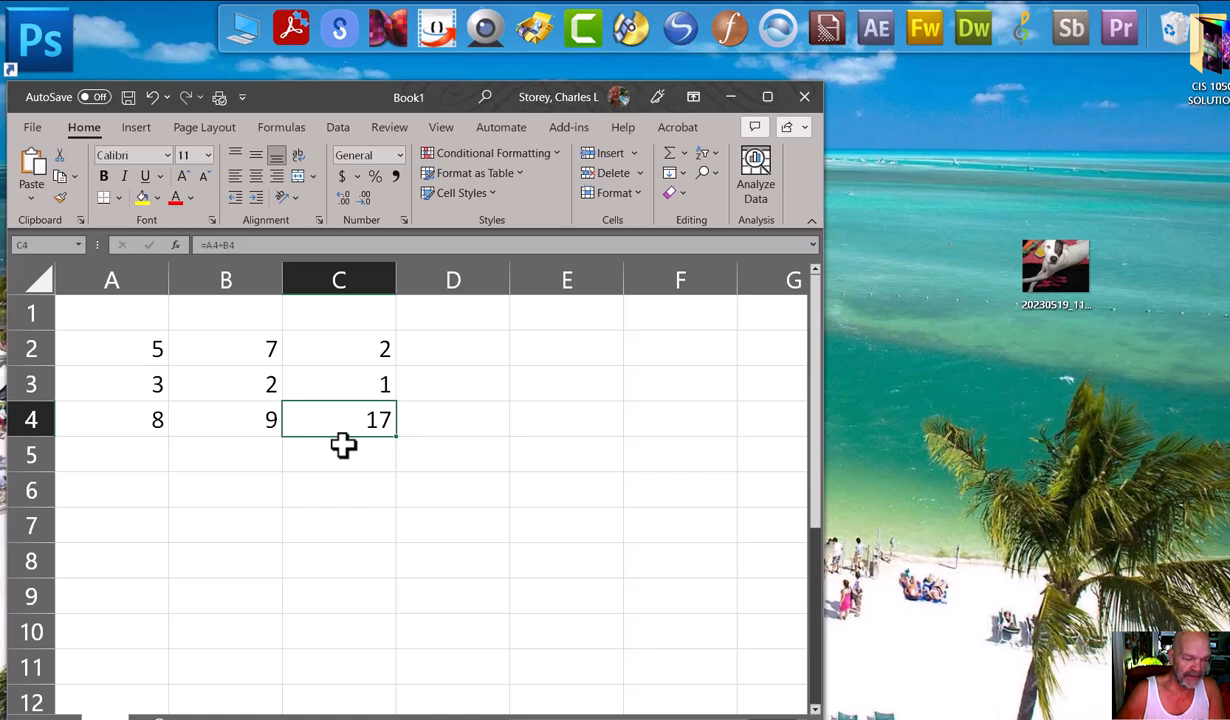
left_click(266, 247)
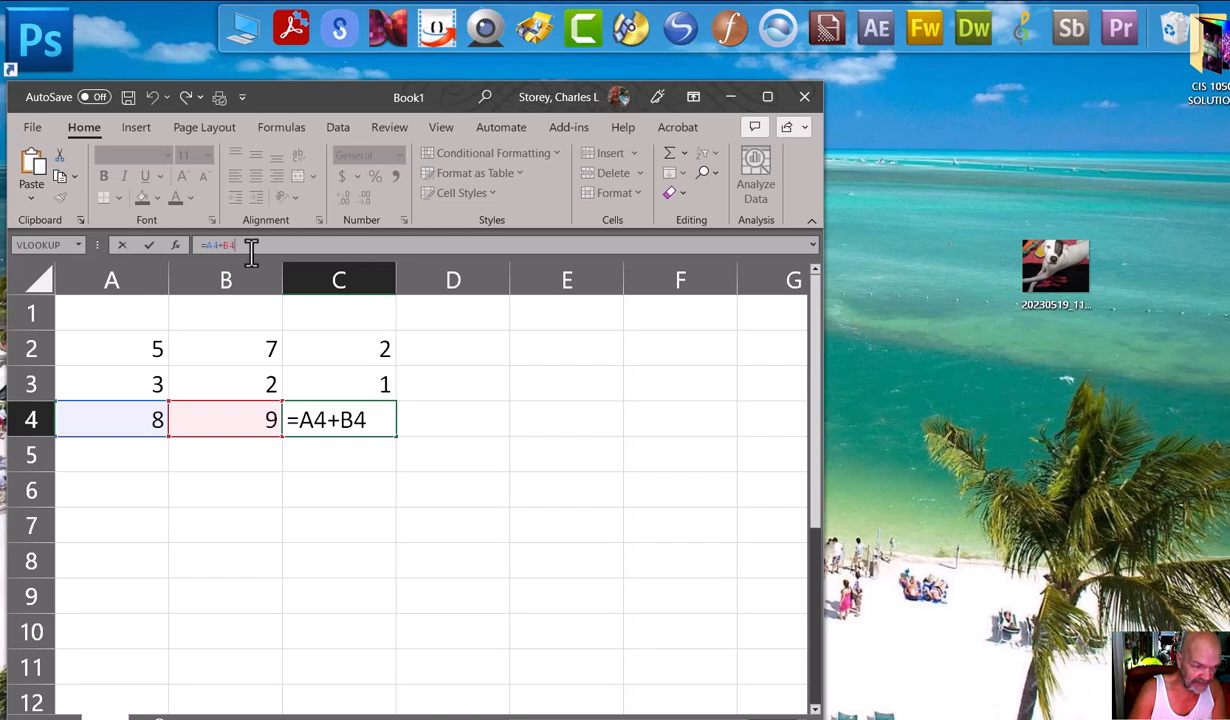
type("+")
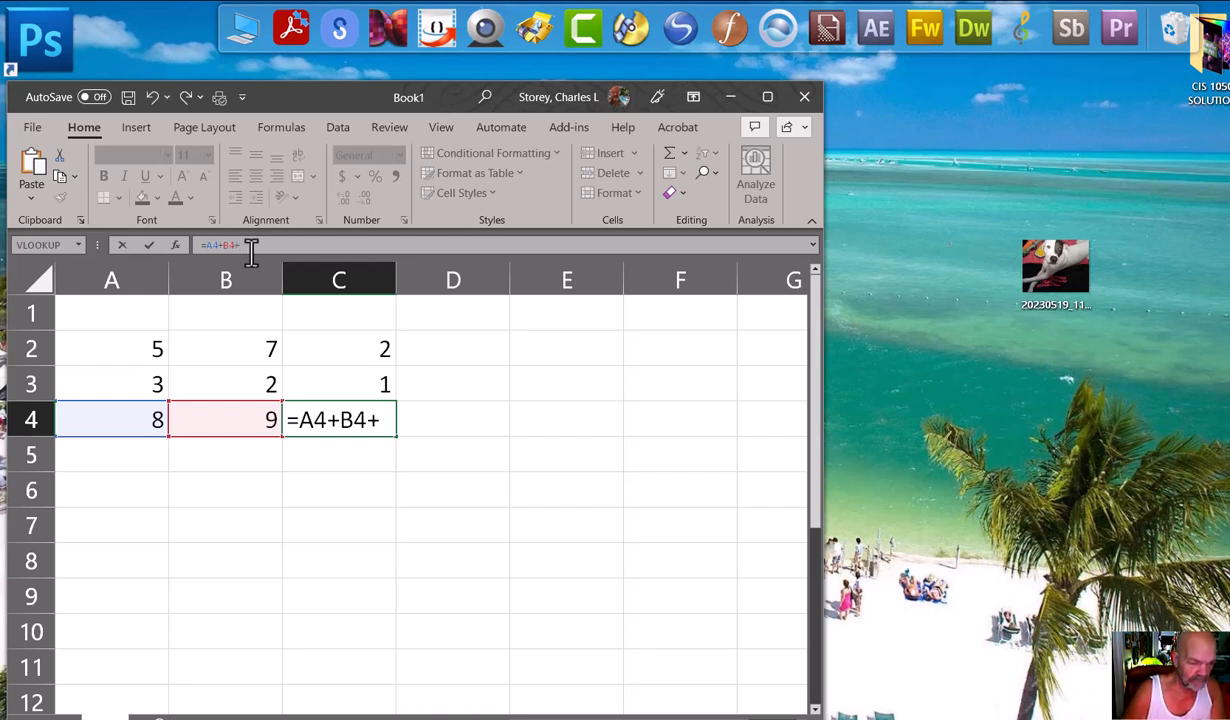
type("C$")
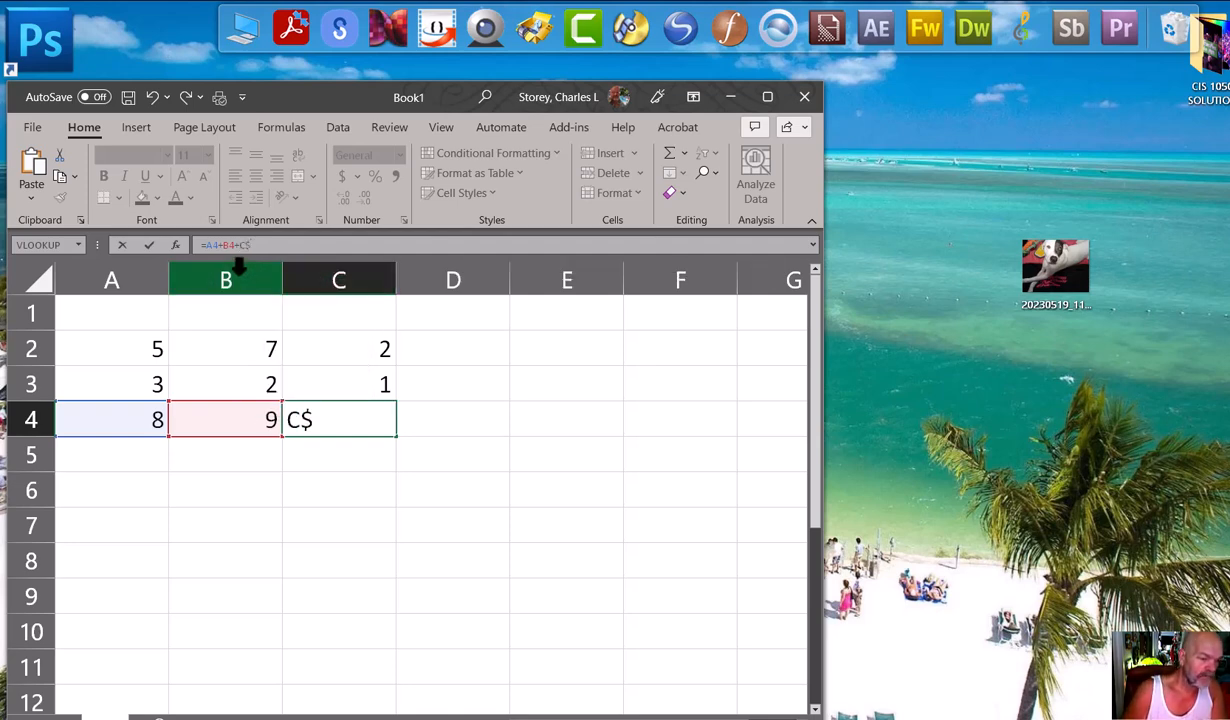
key("Return")
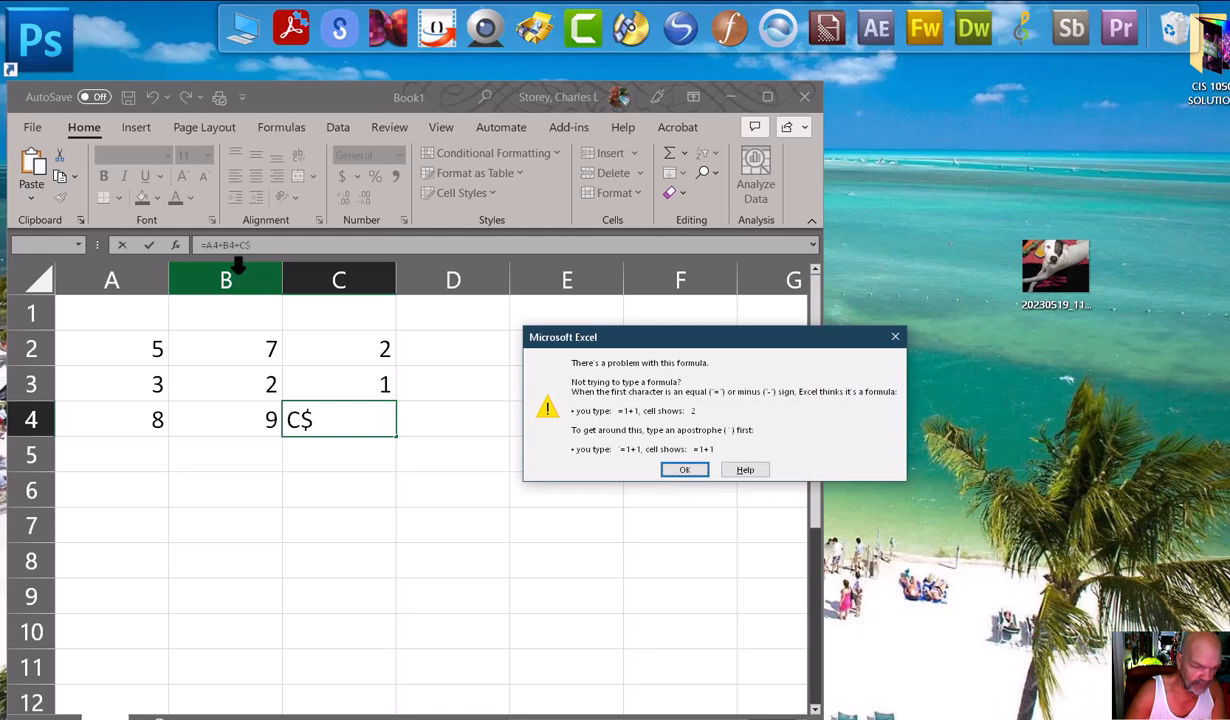
left_click(895, 339)
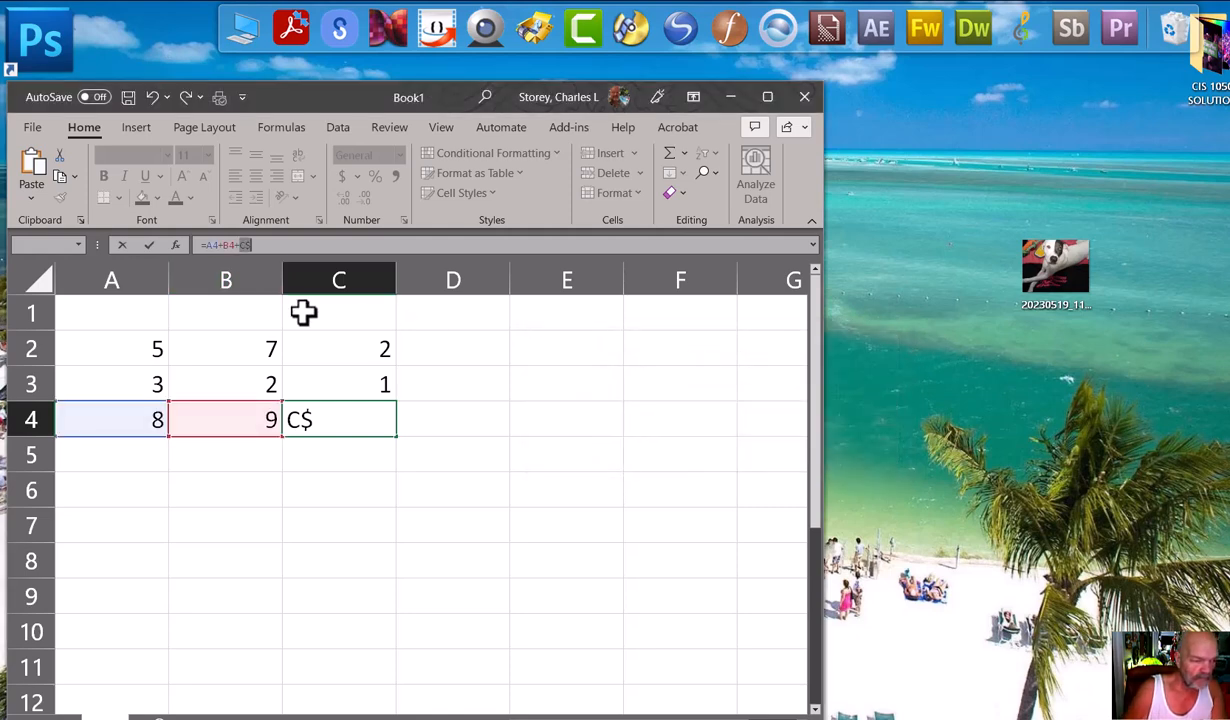
key("BackSpace")
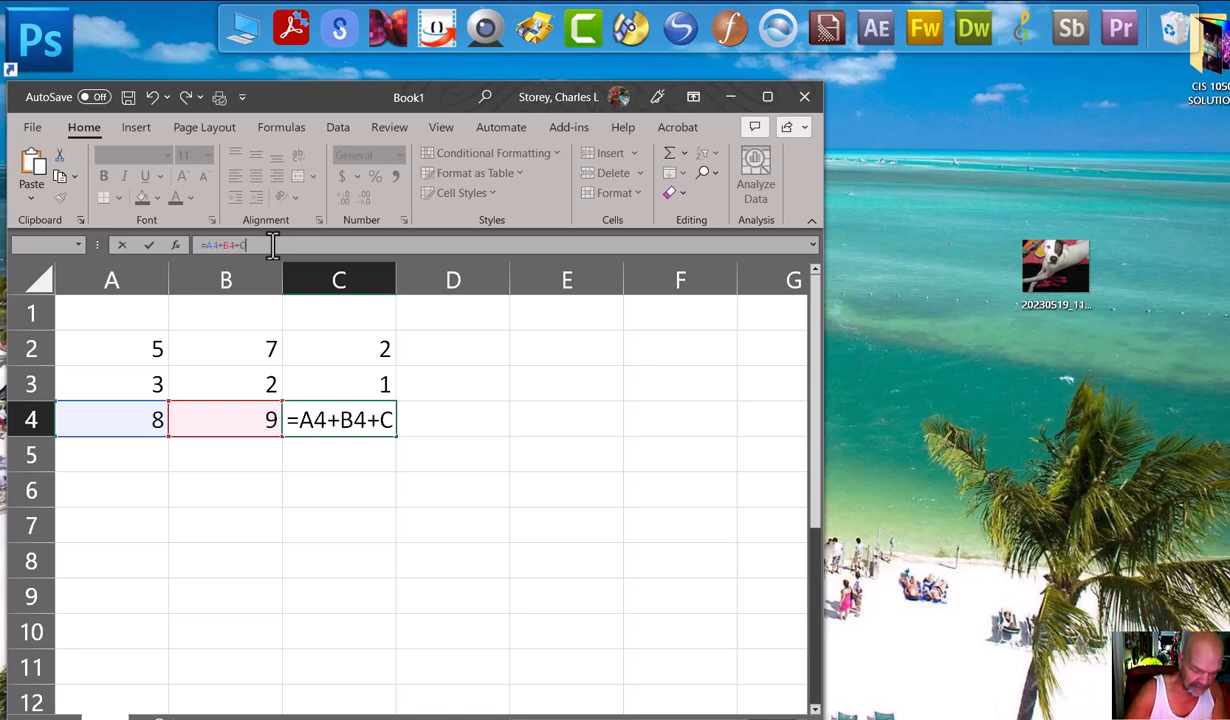
type("4")
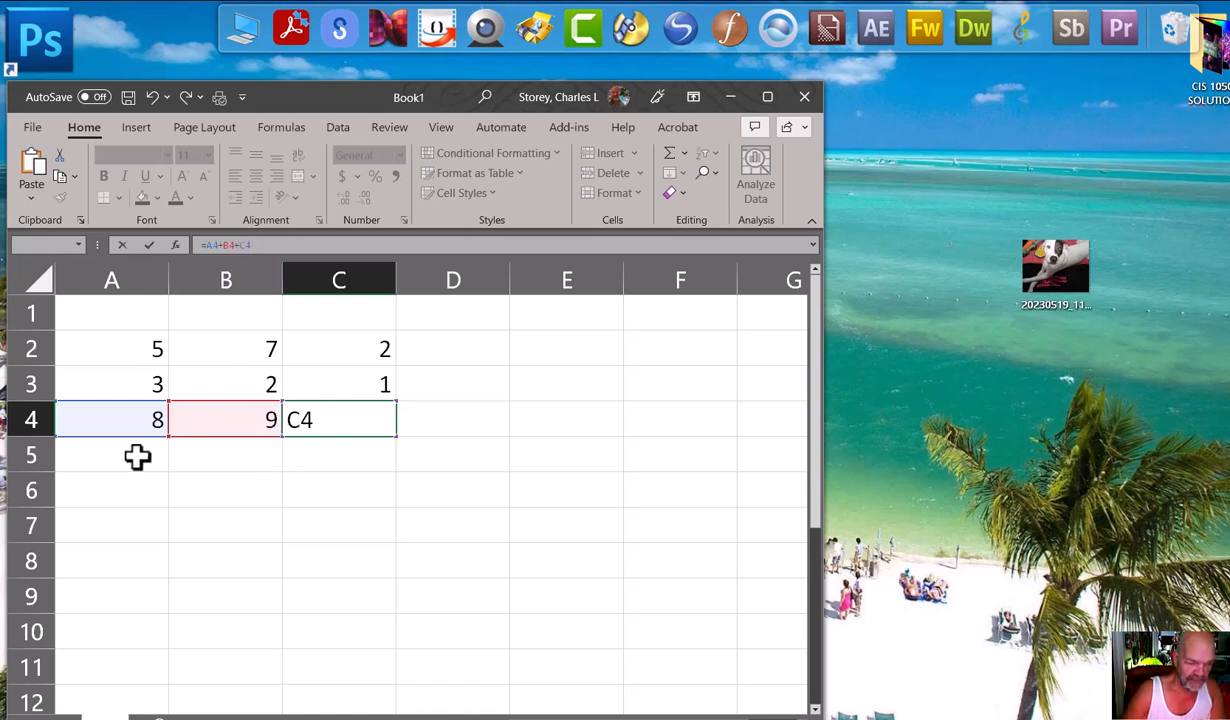
key("Return")
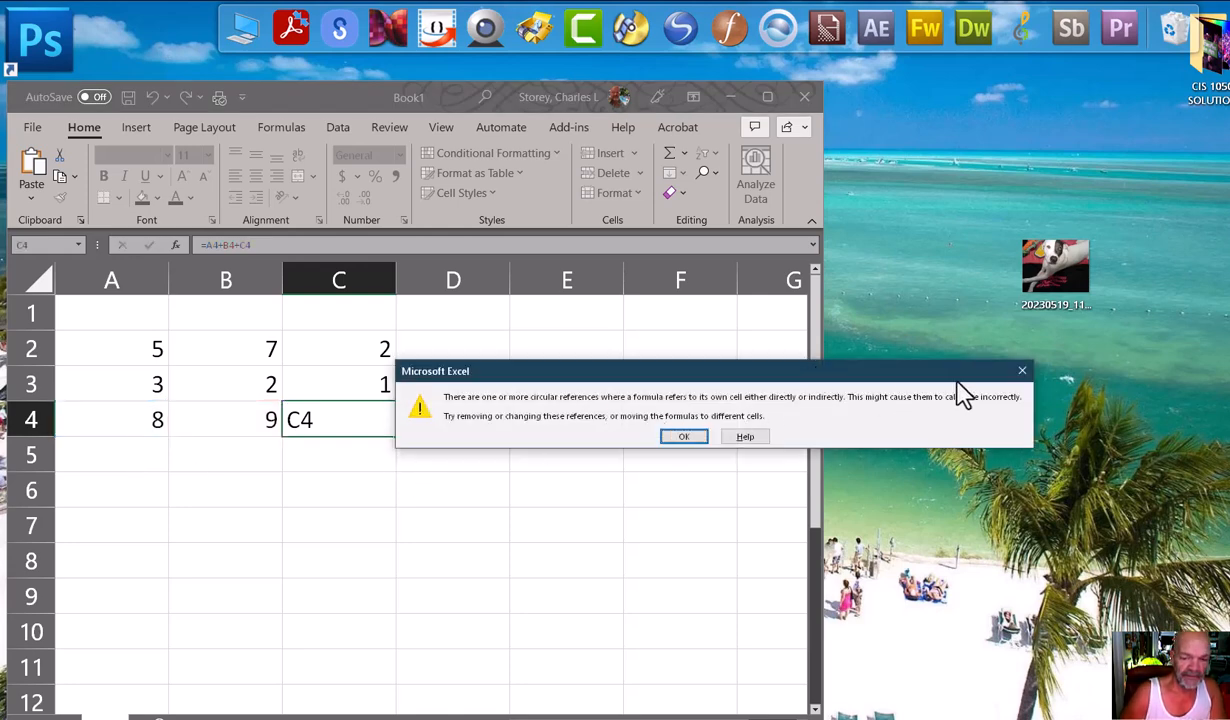
left_click(685, 439)
Clear the formula from cell C4.
left_click(378, 418)
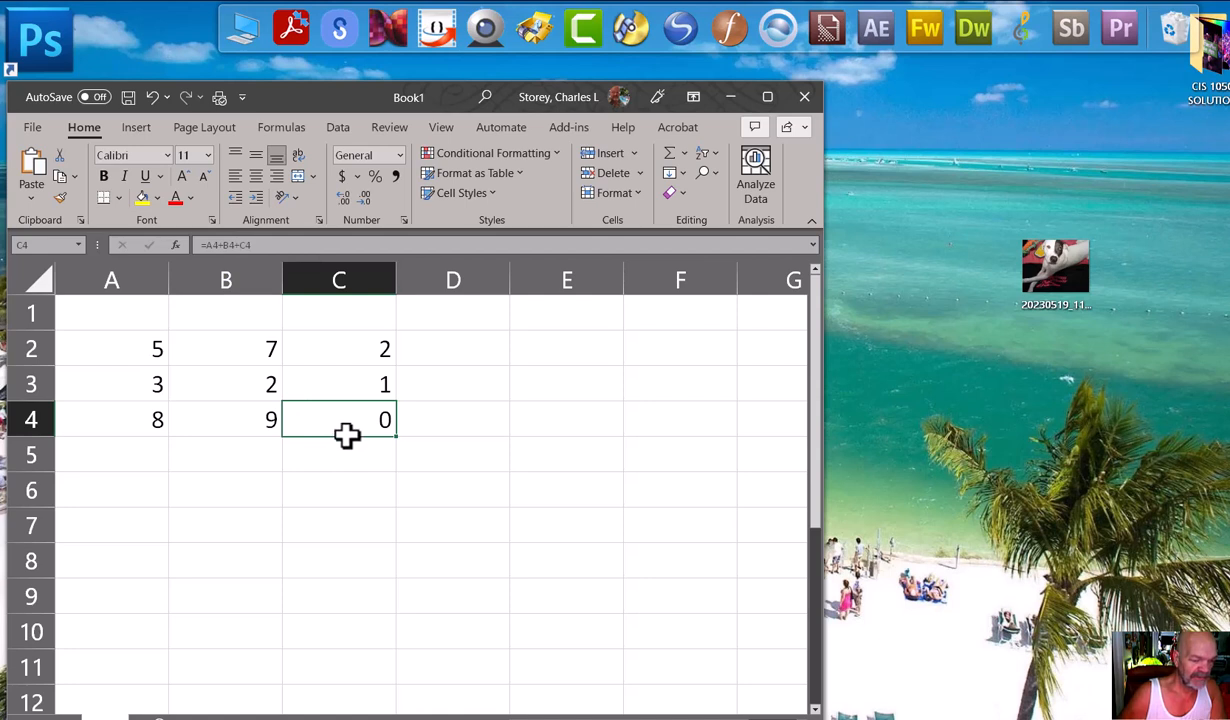
key("Delete")
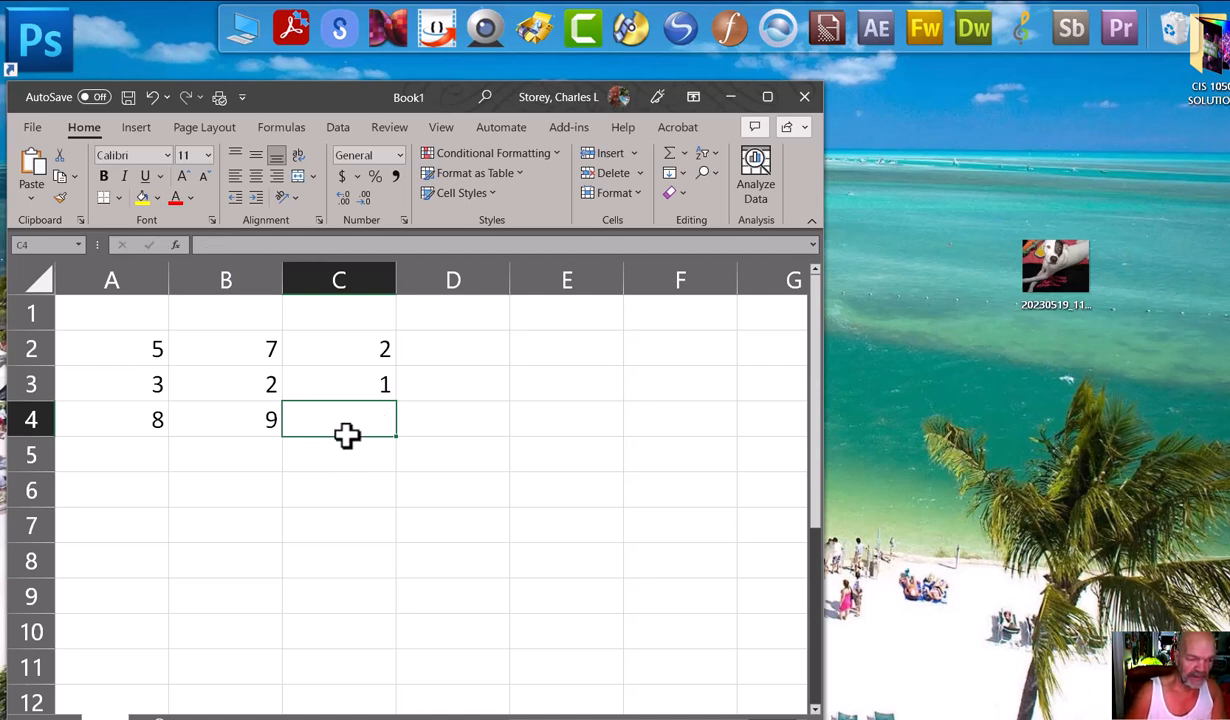
left_click(208, 248)
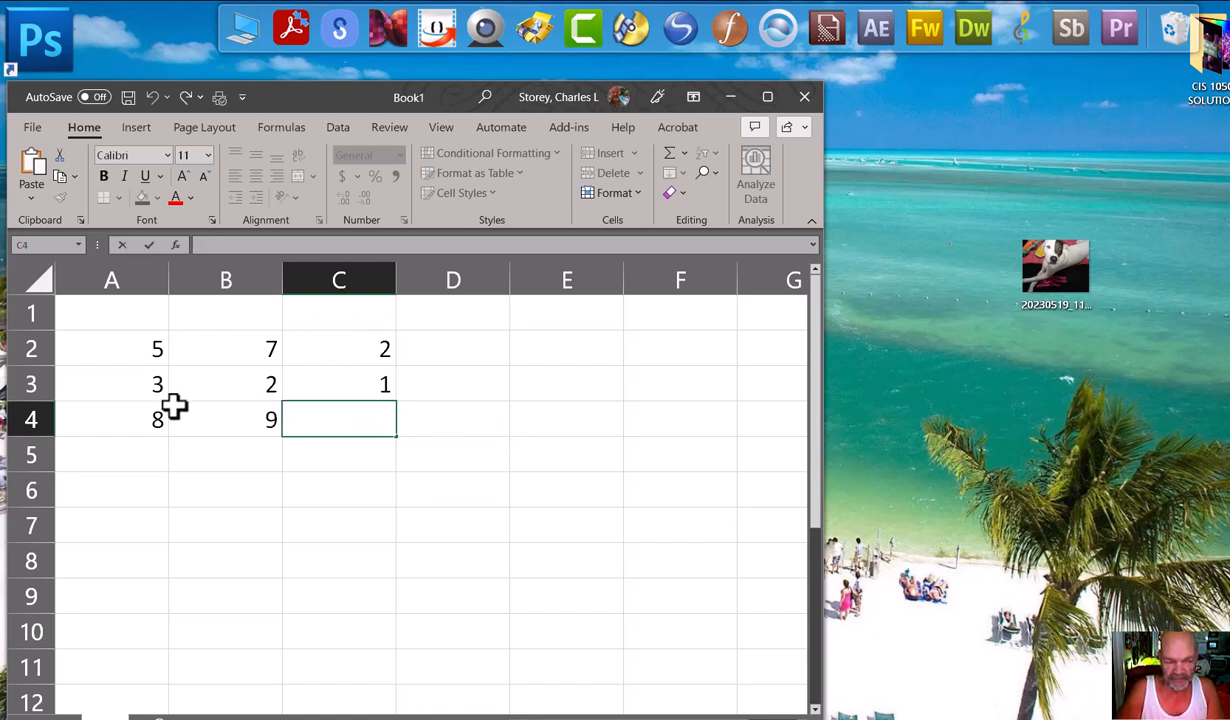
left_click(366, 425)
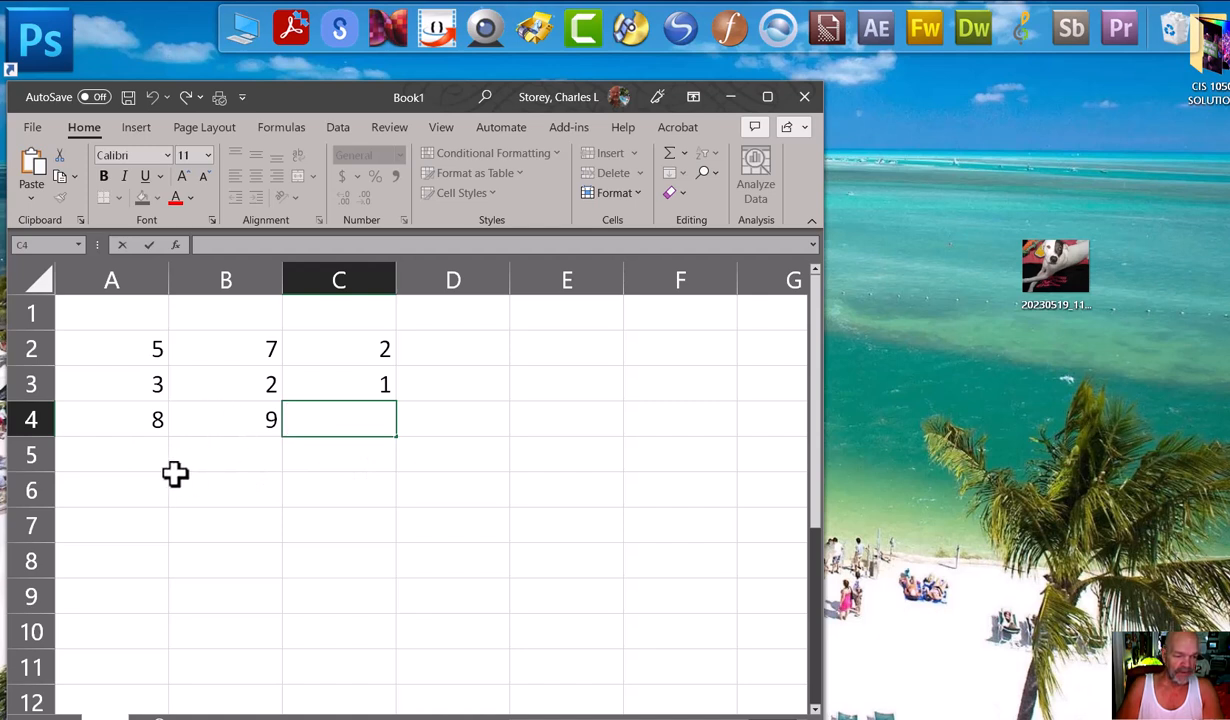
Enter the label PREMDAS in cell B6, beneath the column totals.
left_click(120, 491)
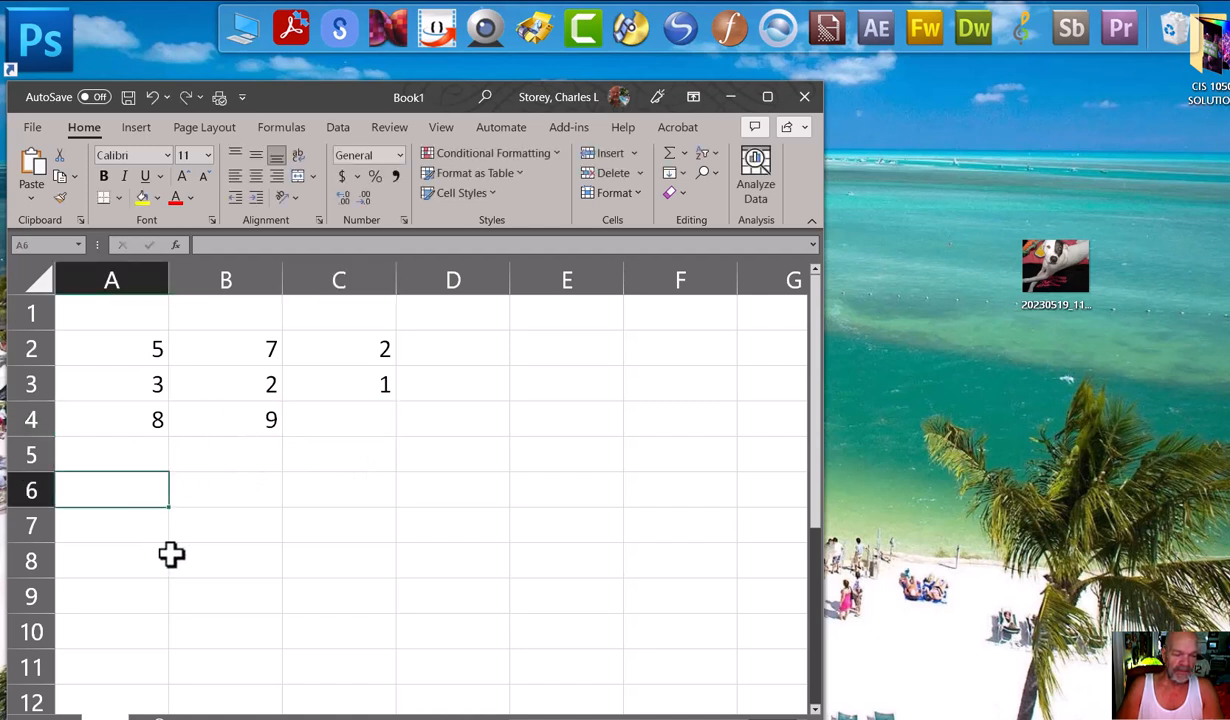
left_click(236, 496)
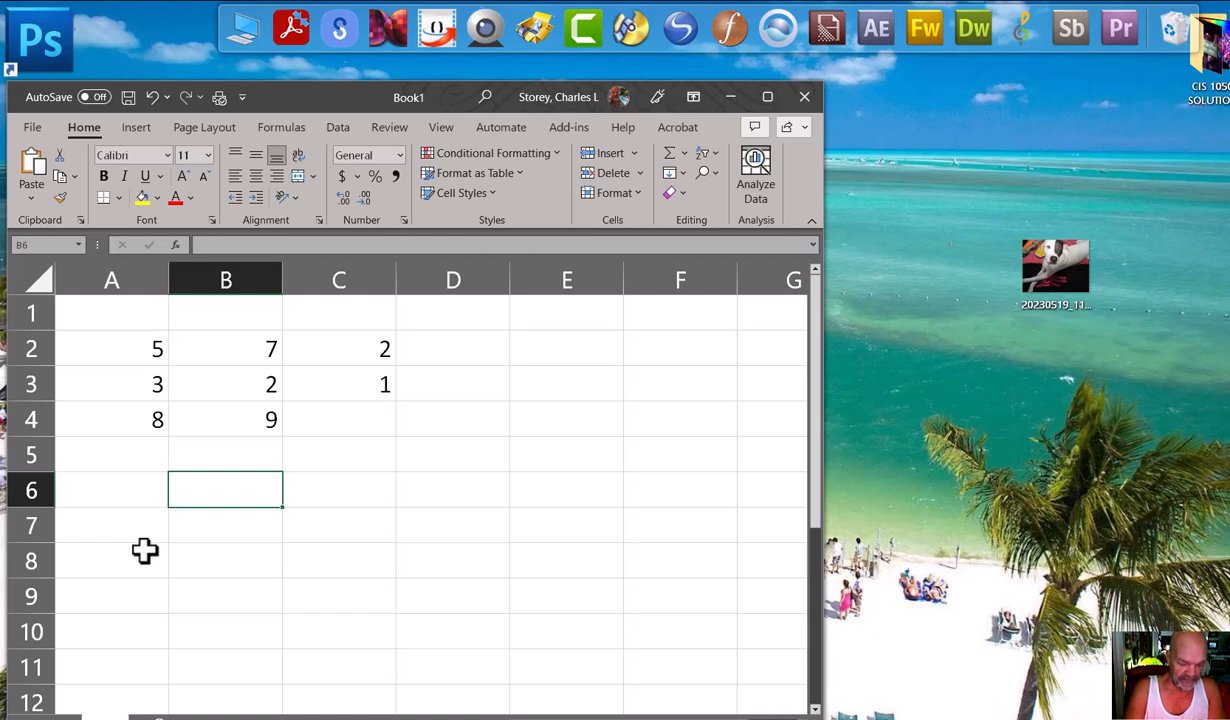
type("PRE")
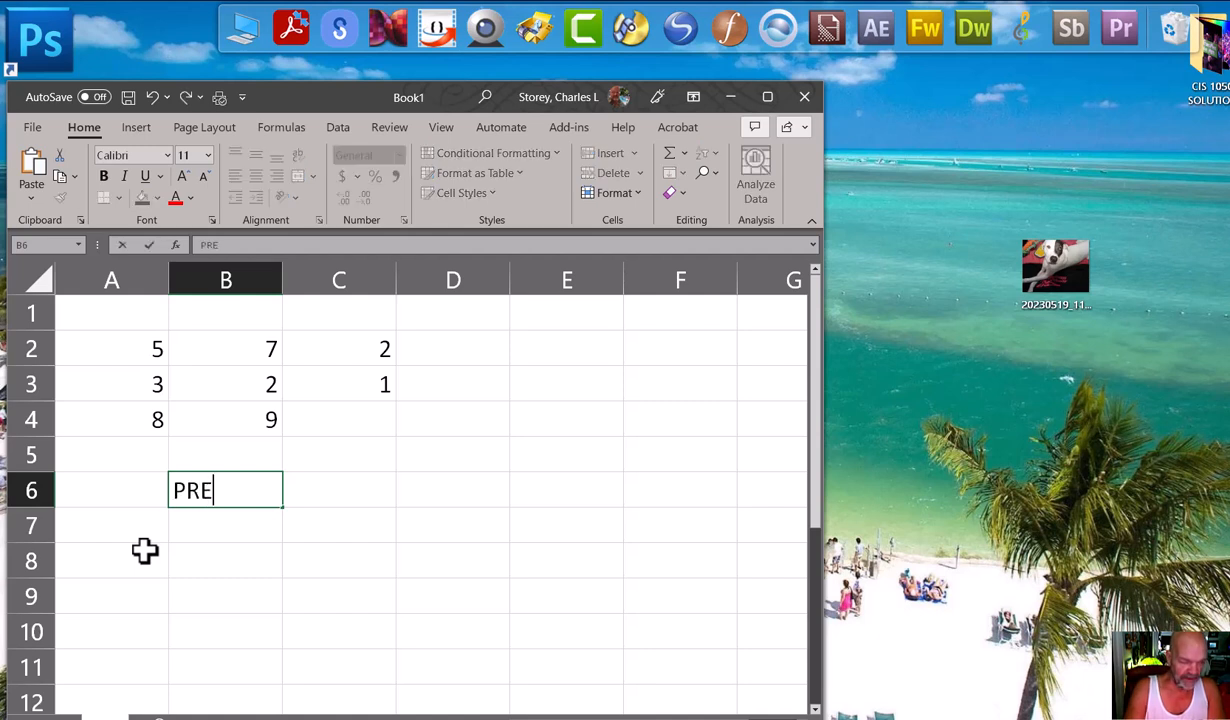
type("M")
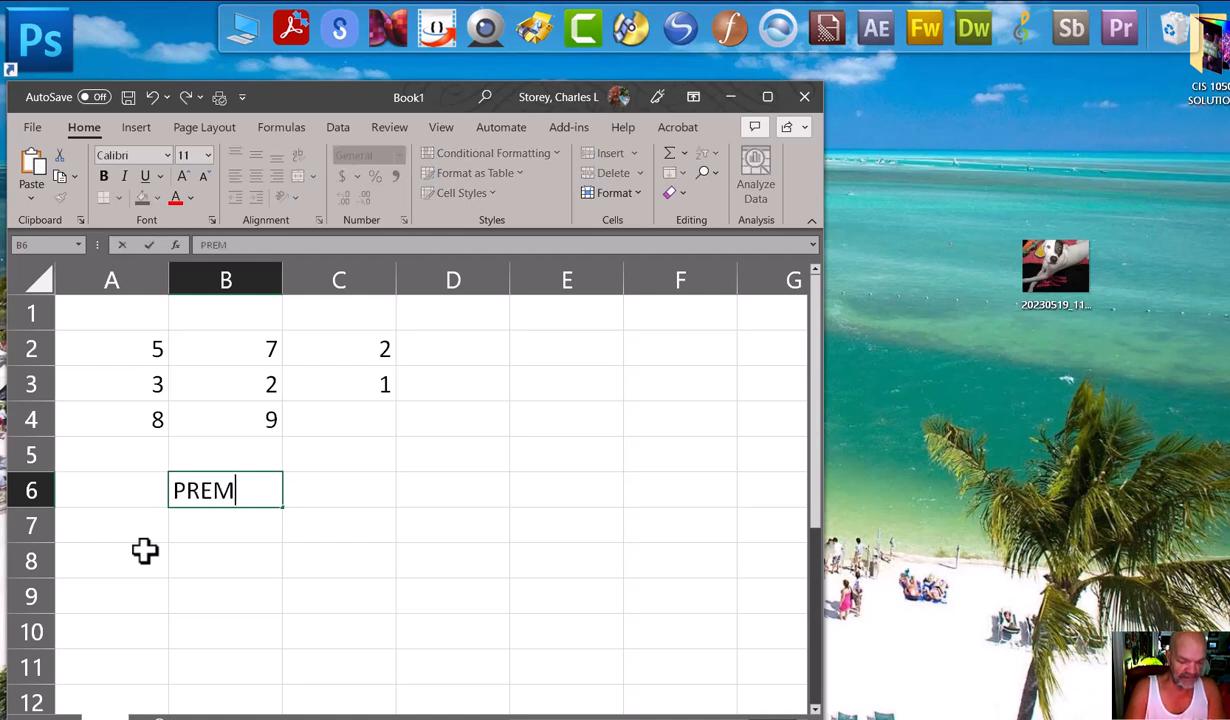
type("DAS")
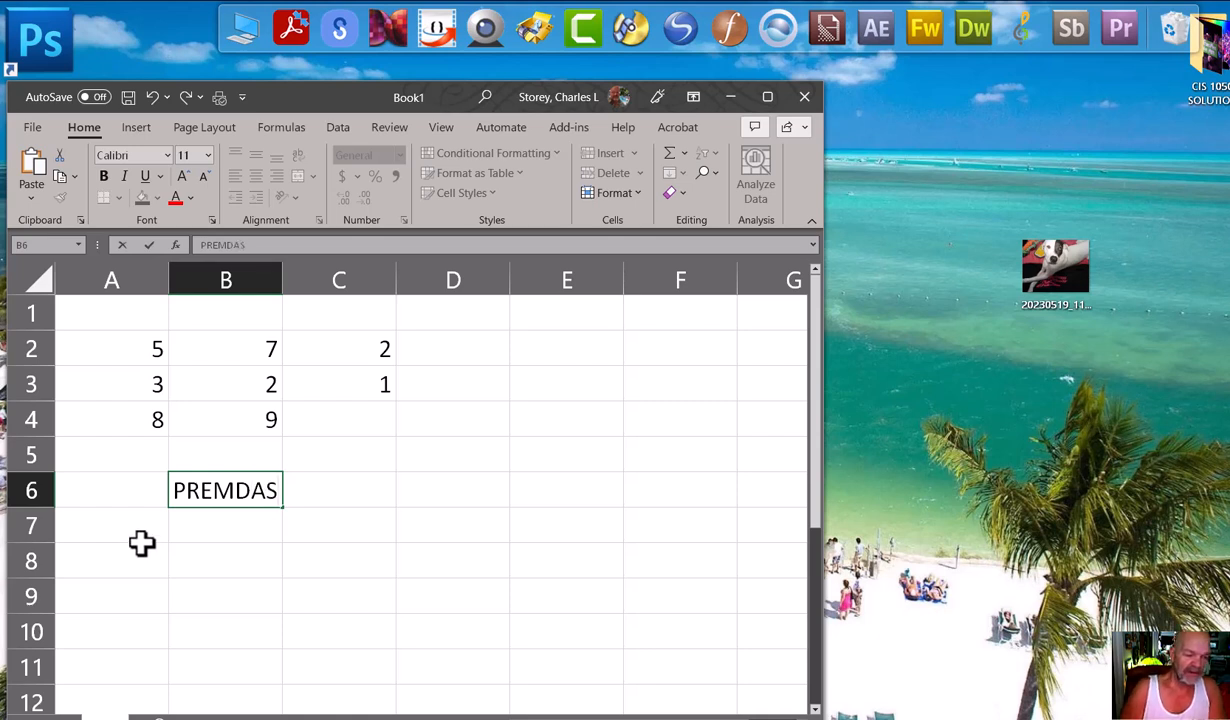
key("Return")
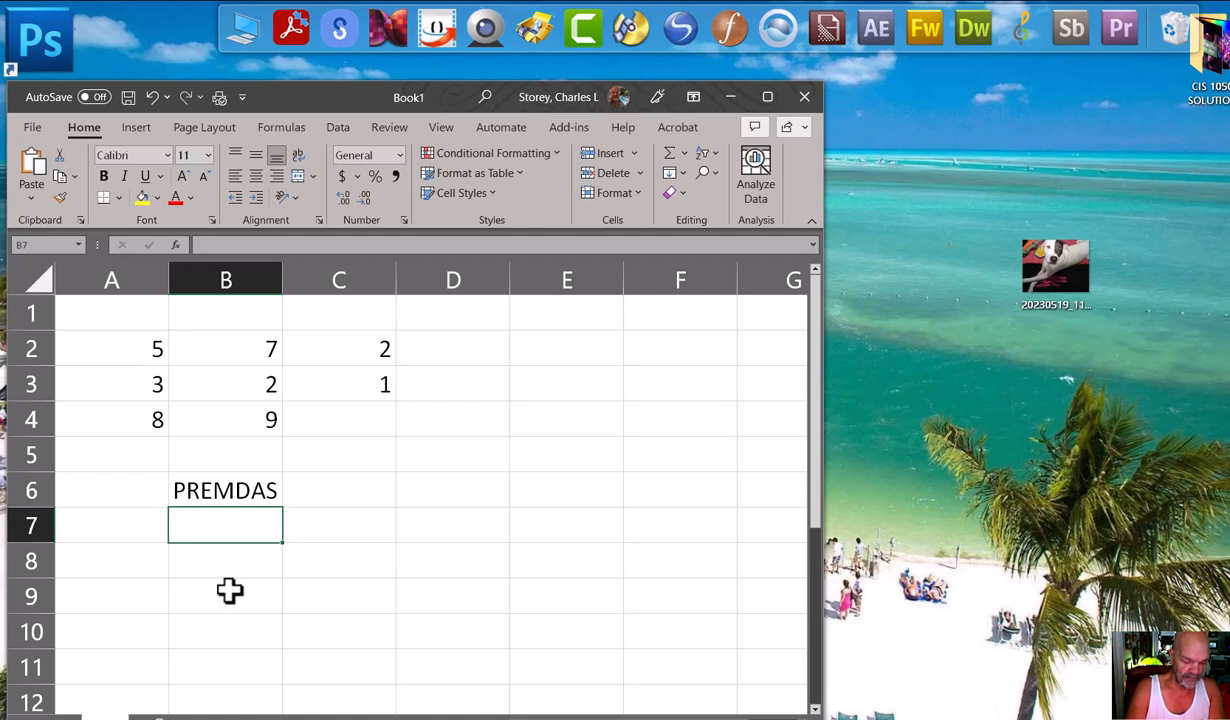
Enter the order-of-operations label PEMDAS in cell B7, directly under the PREMDAS label.
type("PR")
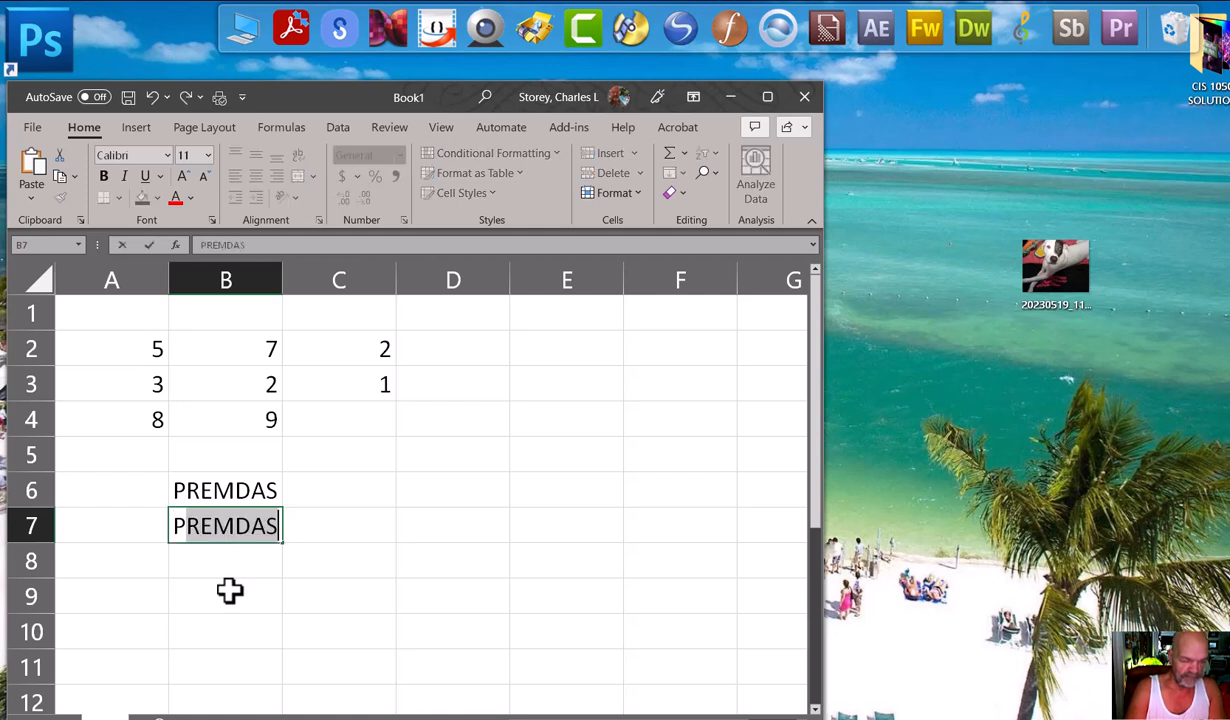
type("EMD")
key("BackSpace")
type("MDAS")
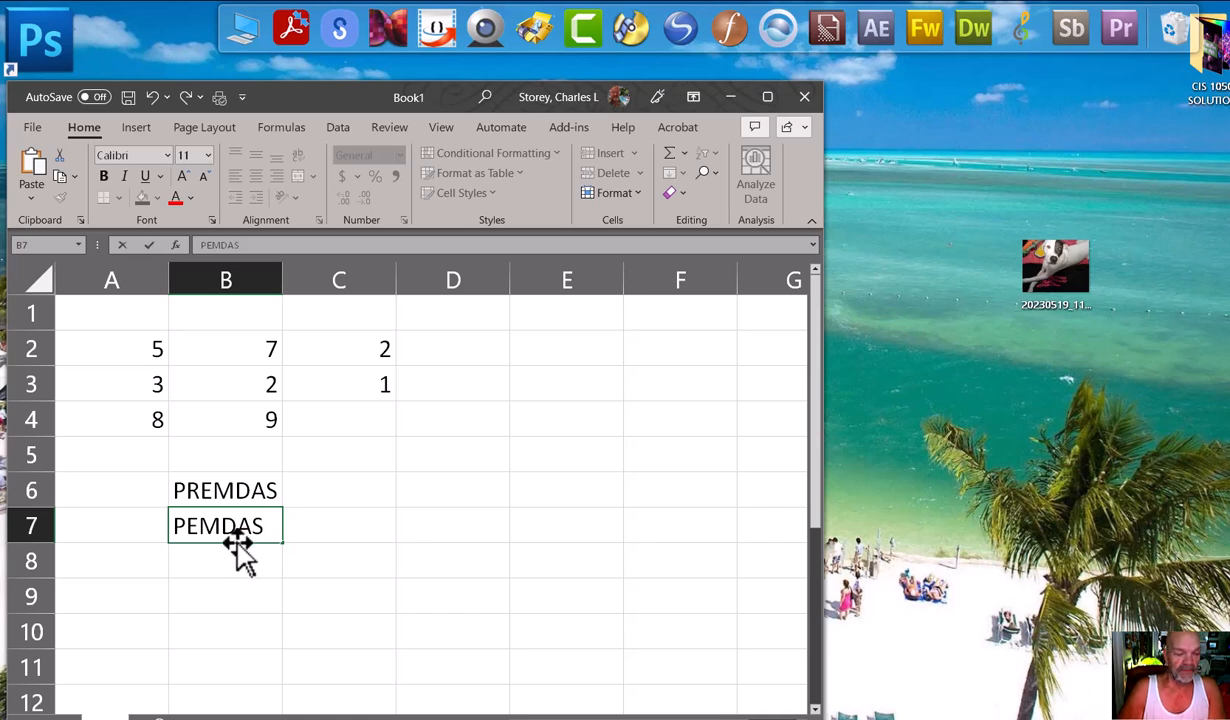
Enter the operator symbols ()^*/+- as text in cell D6, in order of precedence.
left_click(460, 489)
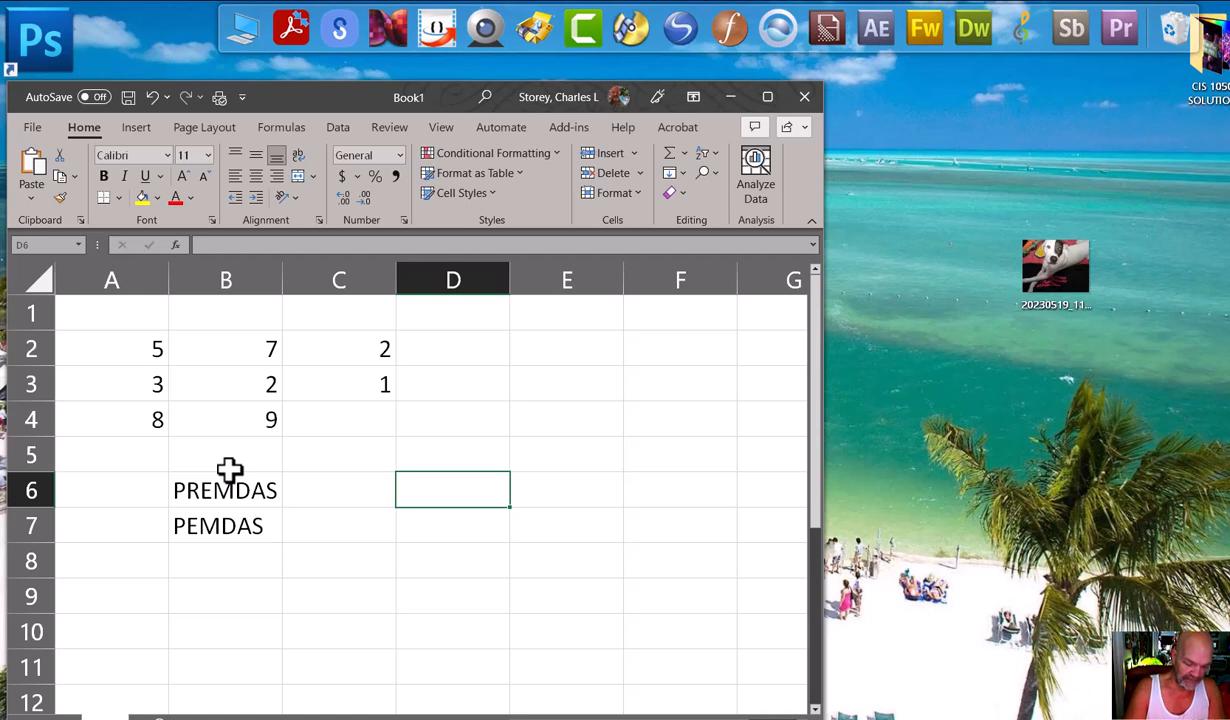
type("()")
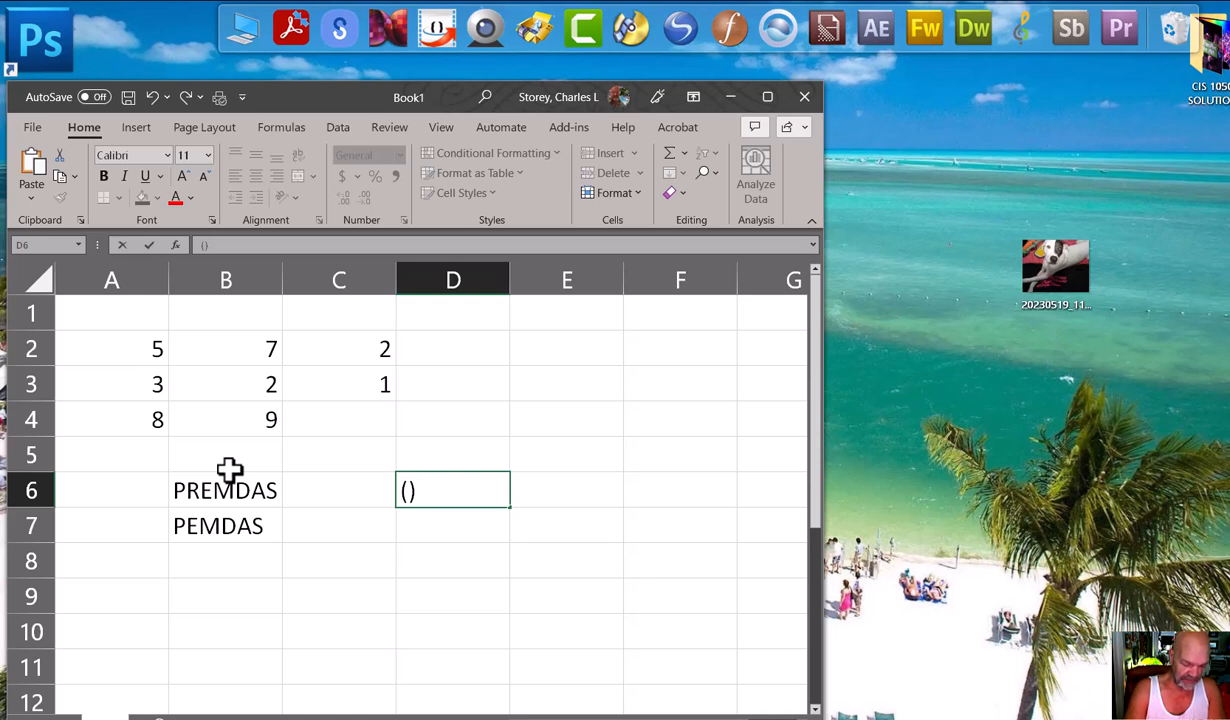
type("^")
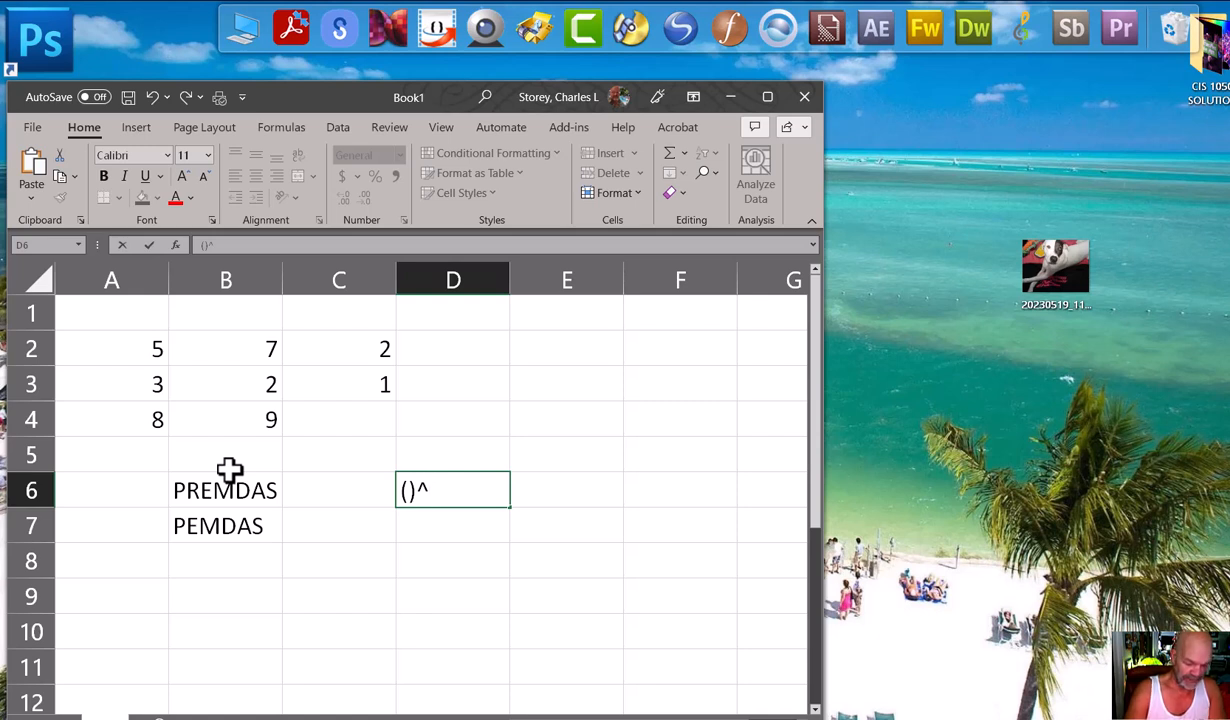
type("*")
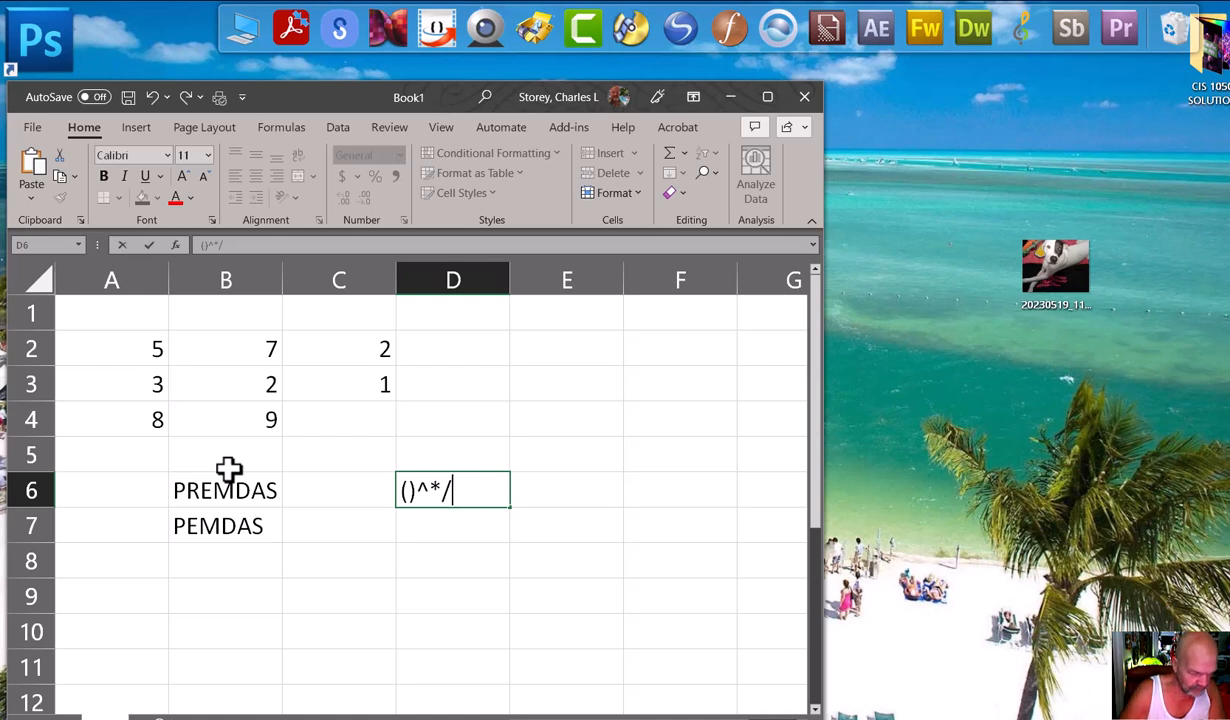
type("+")
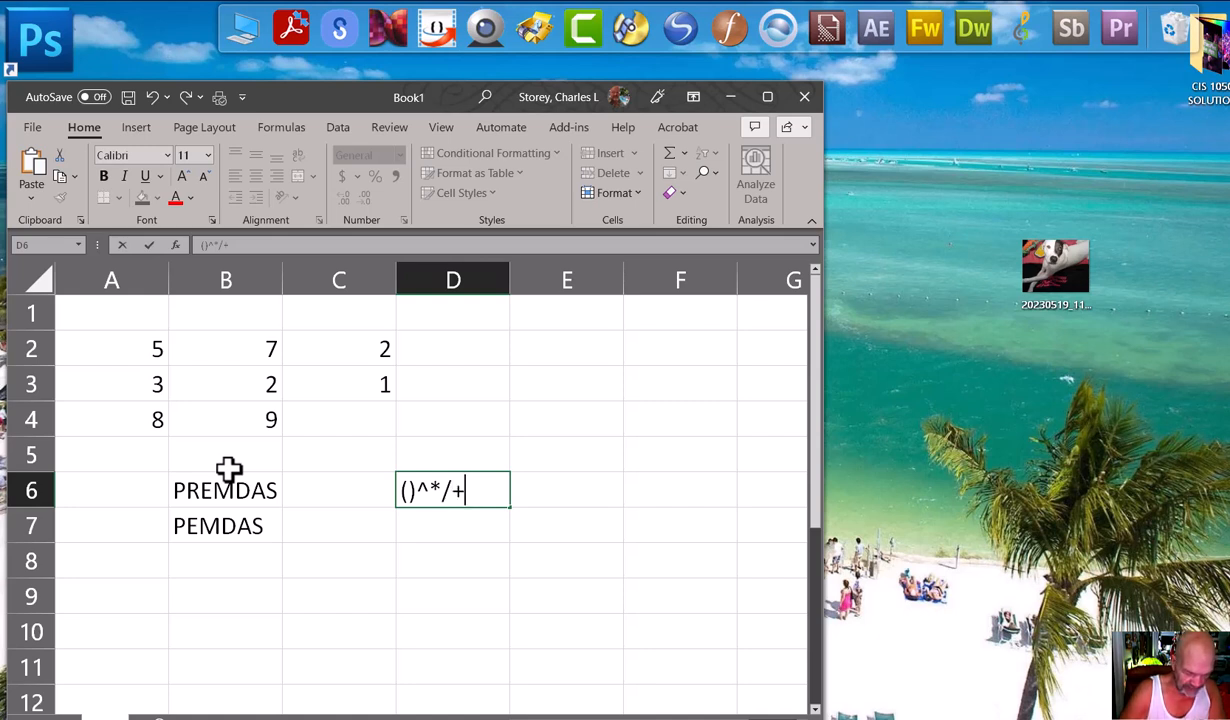
type("-")
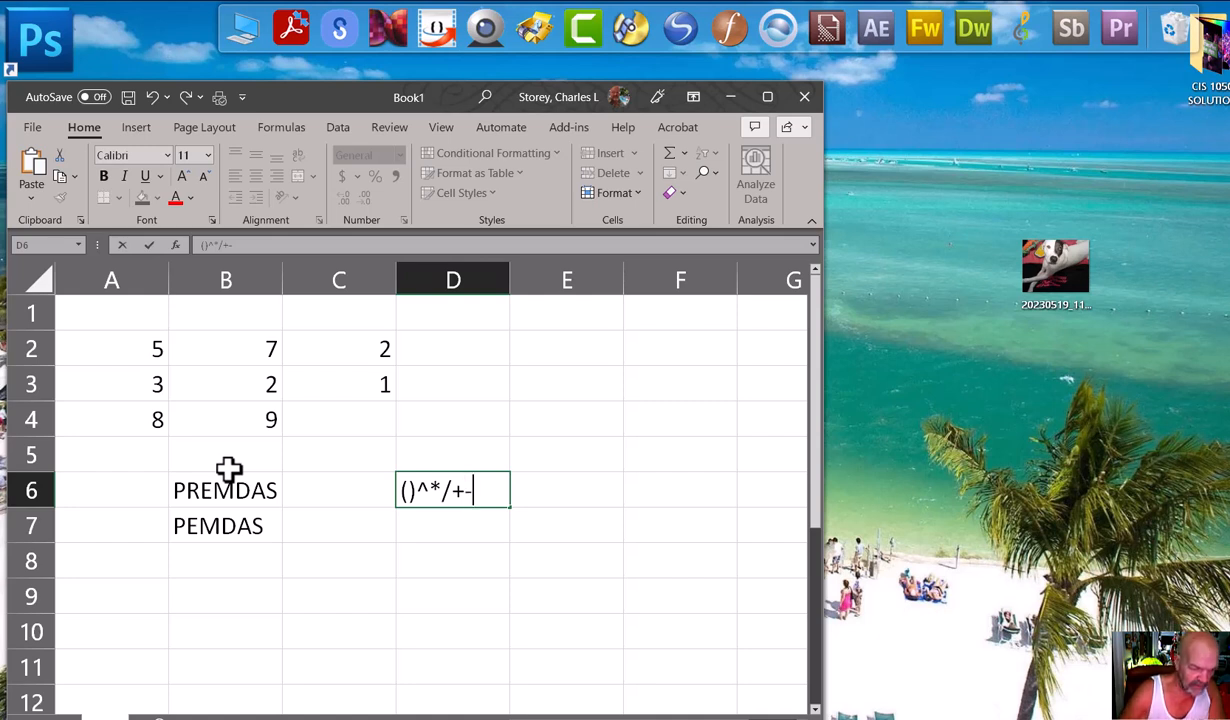